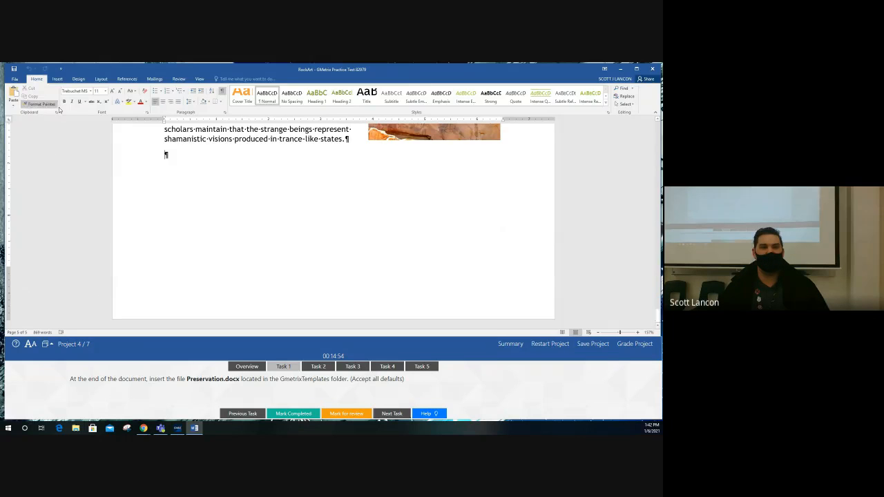
- Insert the text of Preservation.docx from the GmetrixTemplates folder at the end of the document and mark Task 1 completed
{"action": "left_click", "coordinate": [57, 79]}
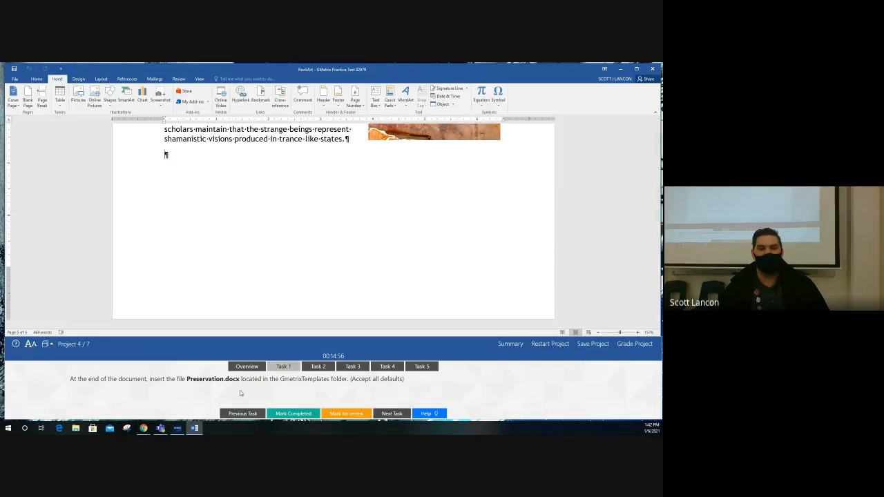
{"action": "left_click", "coordinate": [453, 104]}
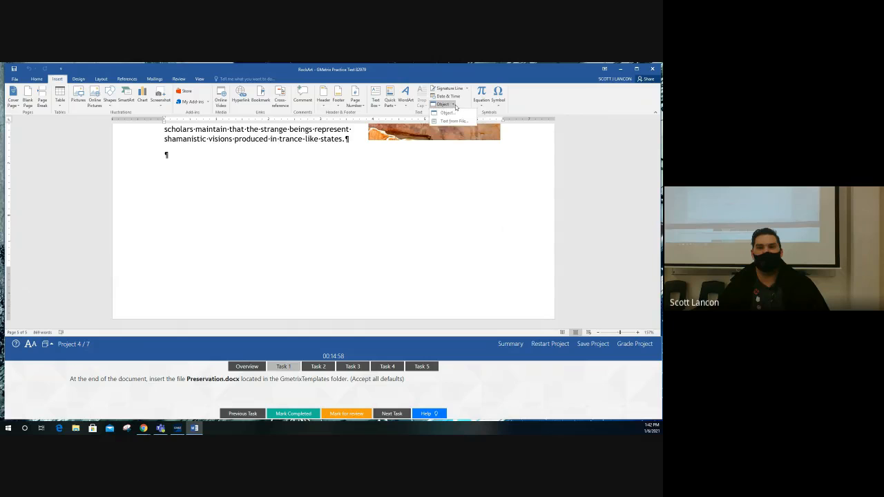
{"action": "left_click", "coordinate": [453, 122]}
{"action": "left_click", "coordinate": [88, 112]}
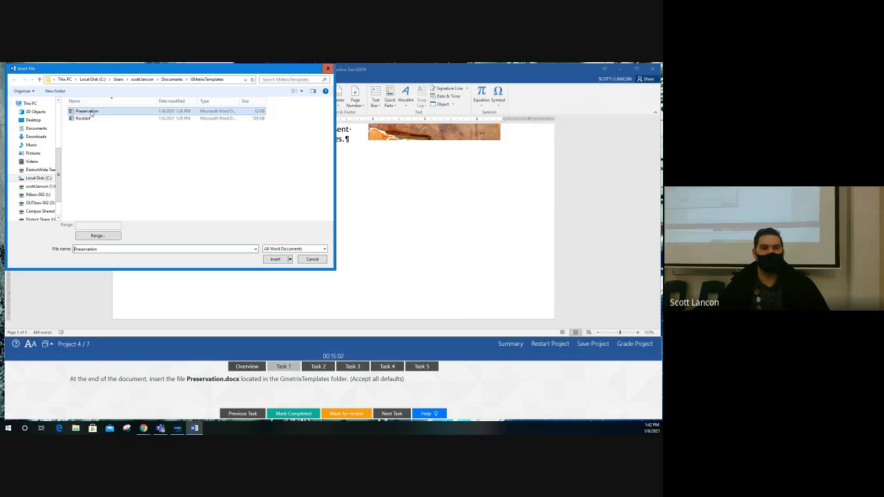
{"action": "left_click", "coordinate": [275, 259]}
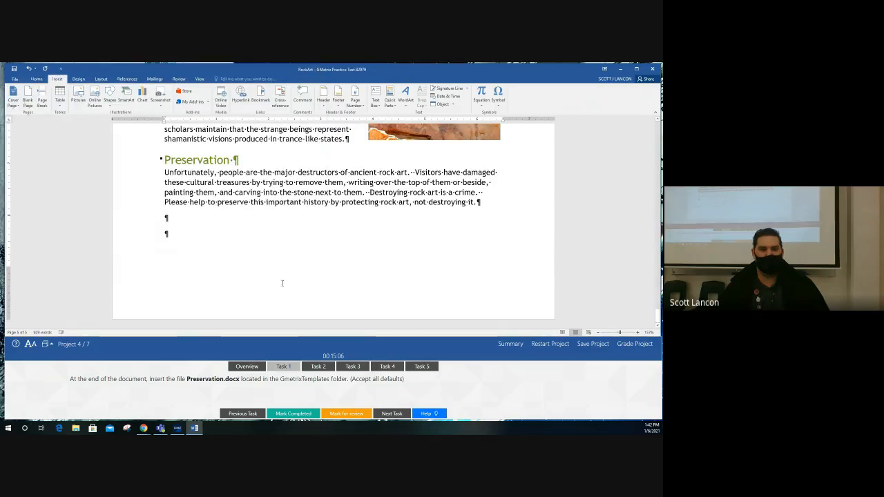
{"action": "left_click", "coordinate": [293, 413]}
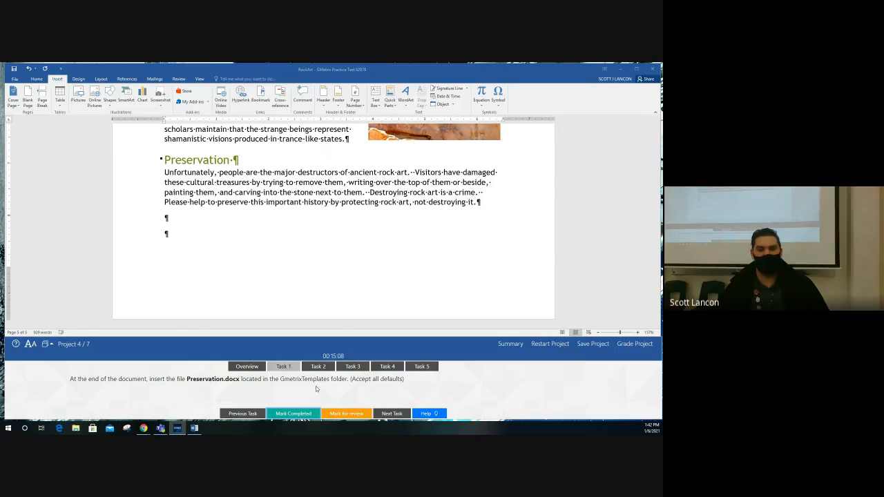
- Open Task 2 and show the Navigation pane, going to the first heading entry of the document
{"action": "left_click", "coordinate": [318, 366]}
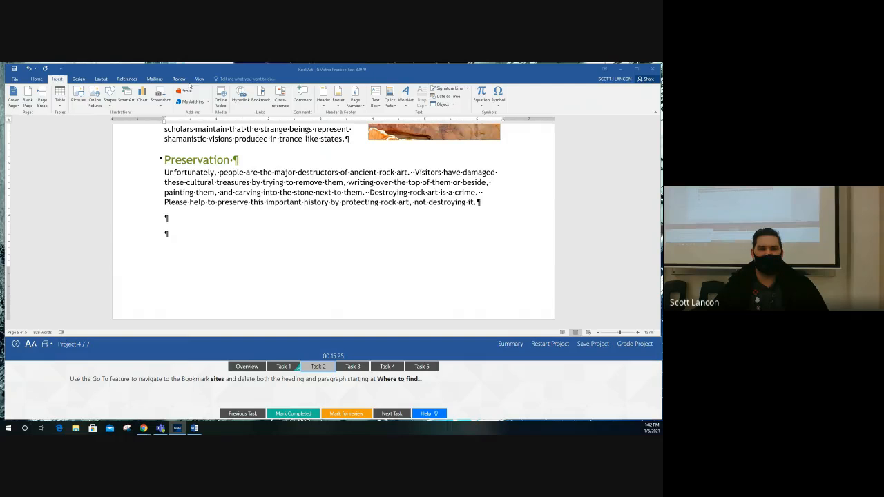
{"action": "left_click", "coordinate": [199, 79]}
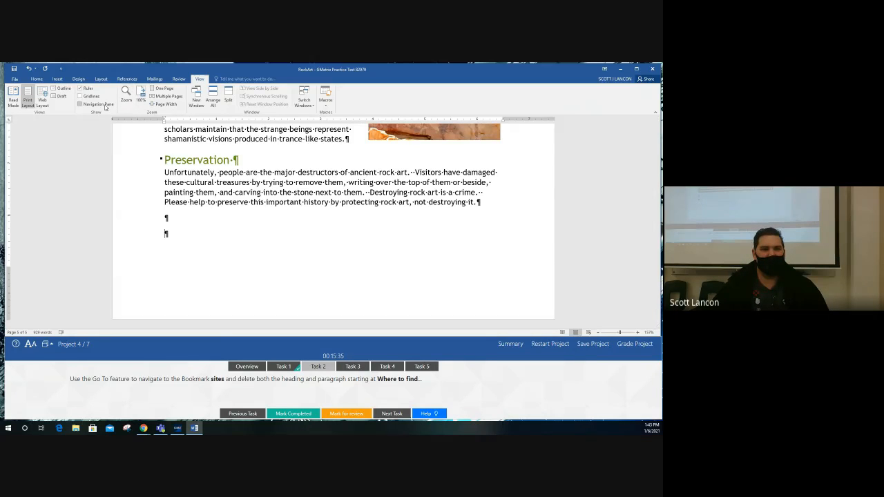
{"action": "left_click", "coordinate": [80, 104]}
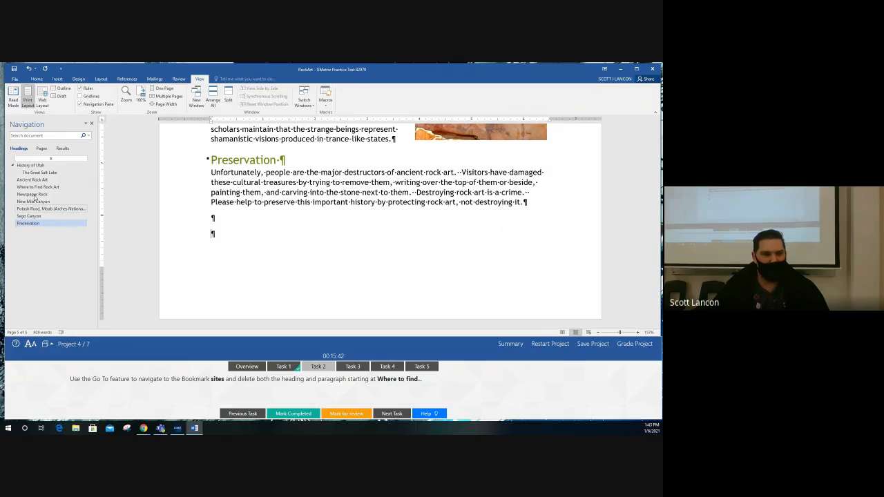
{"action": "left_click", "coordinate": [47, 137]}
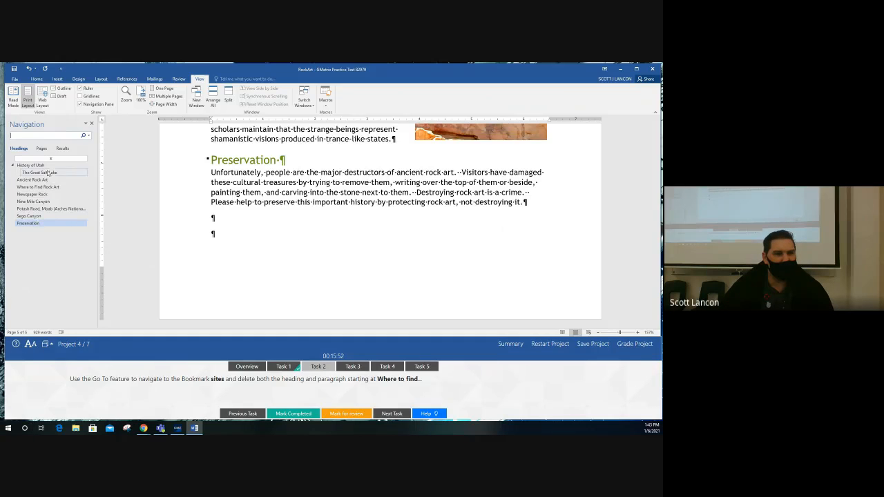
{"action": "left_click", "coordinate": [49, 159]}
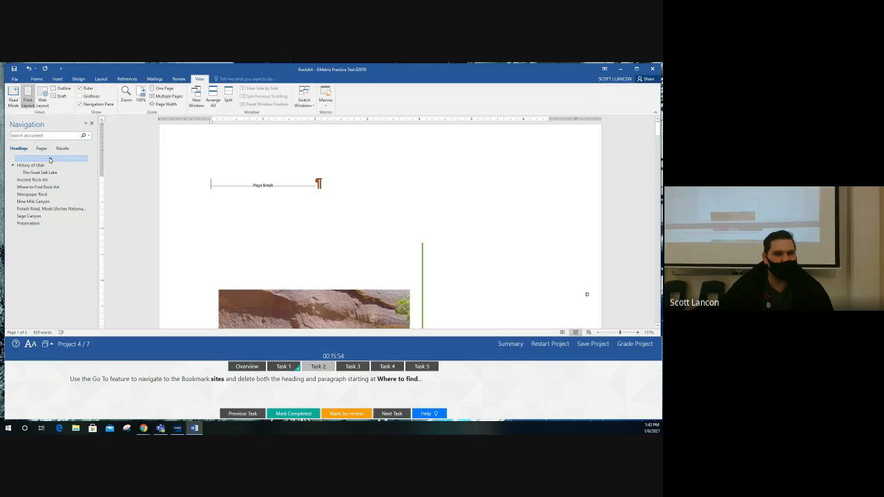
- Search the document for "sites", check the matching pages and results, and close the Navigation pane
{"action": "left_click", "coordinate": [51, 134]}
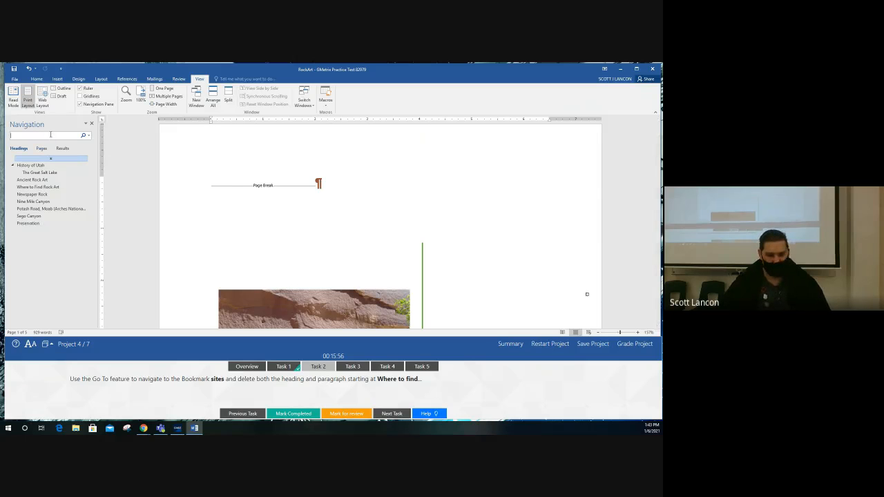
{"action": "type", "text": "site"}
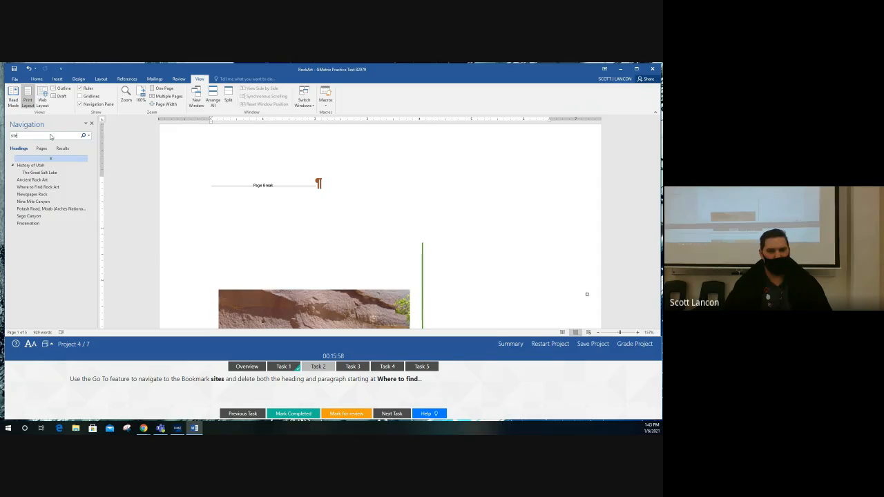
{"action": "type", "text": "s"}
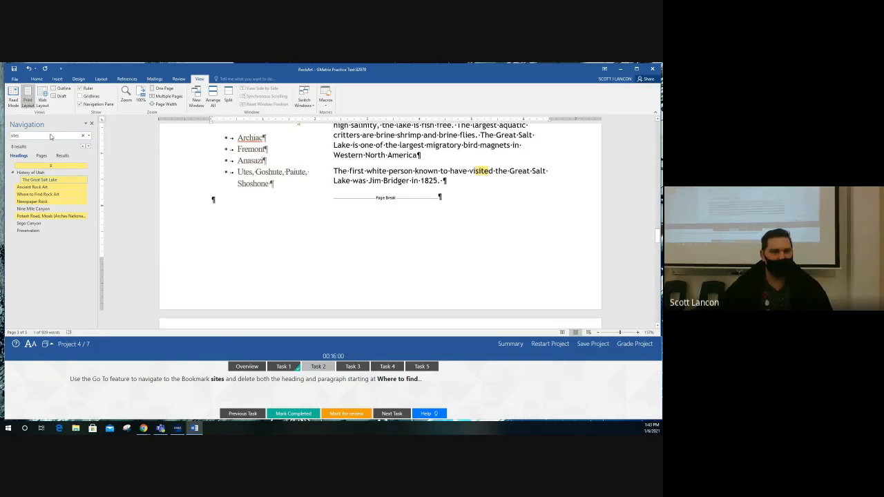
{"action": "left_click", "coordinate": [41, 156]}
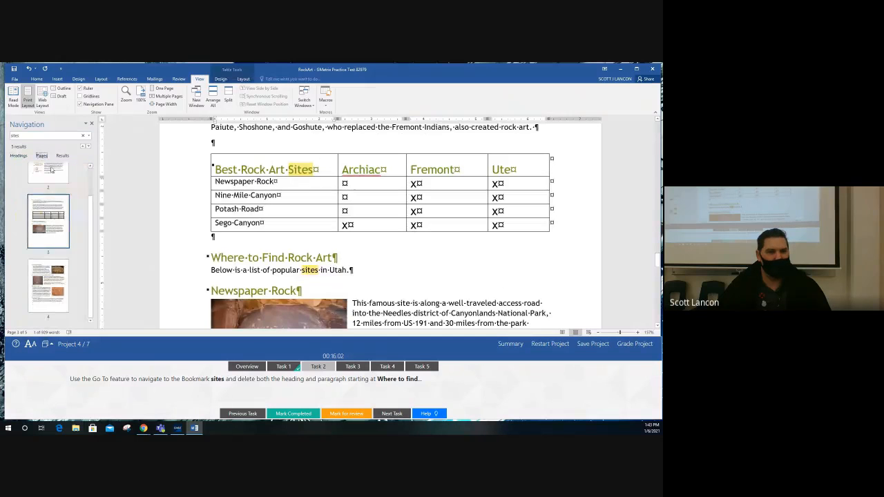
{"action": "left_click", "coordinate": [62, 155]}
{"action": "left_click", "coordinate": [42, 136]}
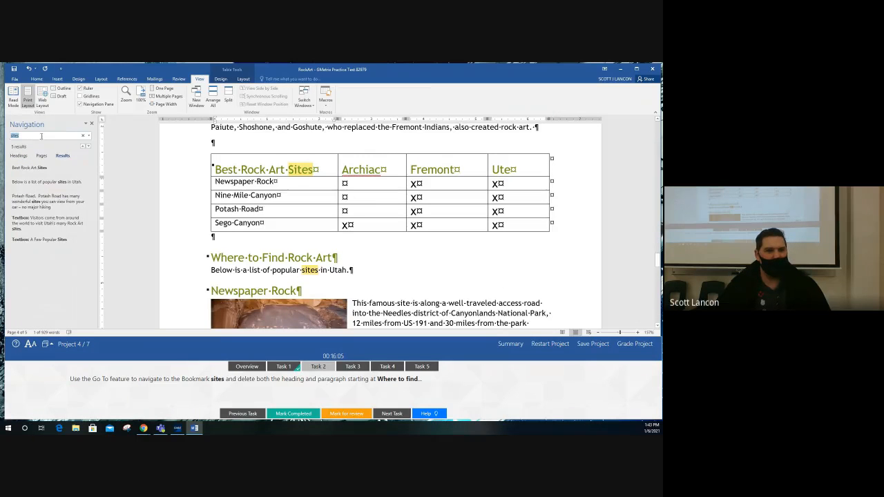
{"action": "left_click", "coordinate": [92, 125]}
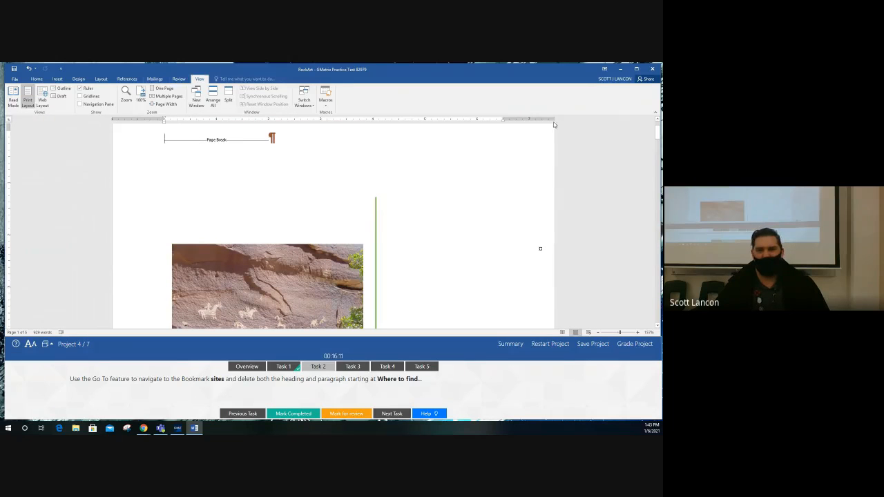
{"action": "right_click", "coordinate": [660, 320]}
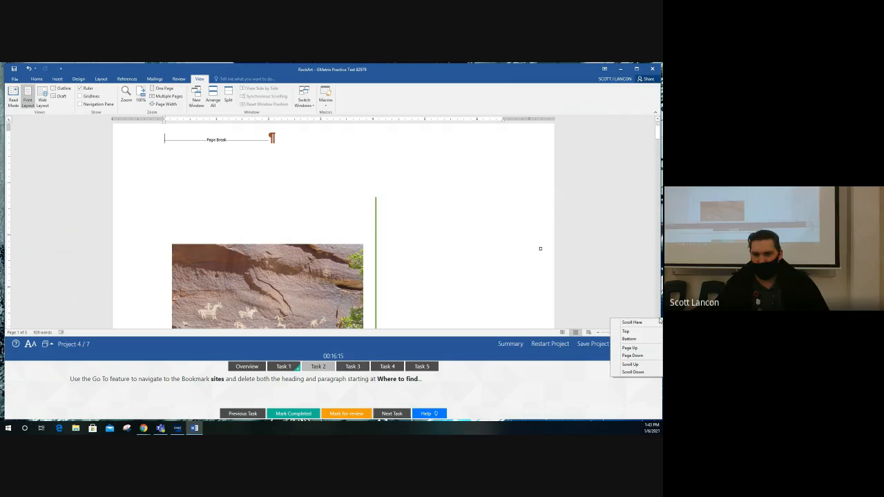
{"action": "left_click", "coordinate": [659, 312]}
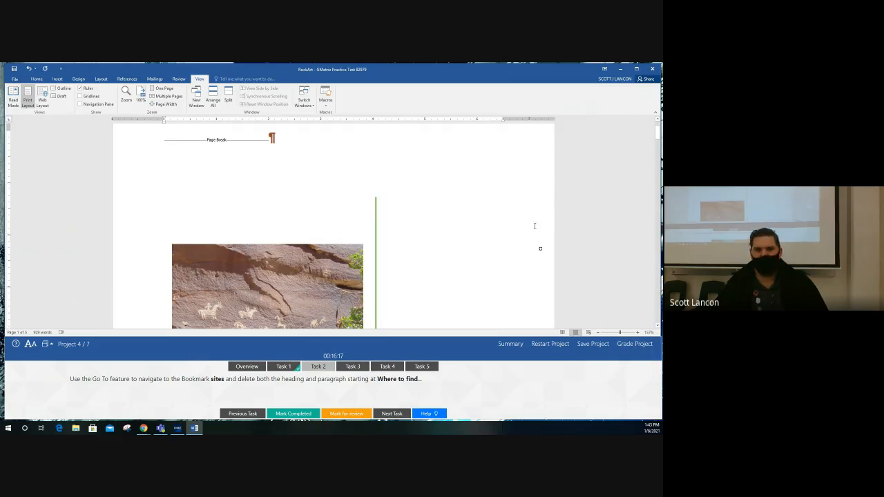
- Show the help for Task 2 and use Go To to navigate to the bookmark sites
{"action": "left_click", "coordinate": [428, 413]}
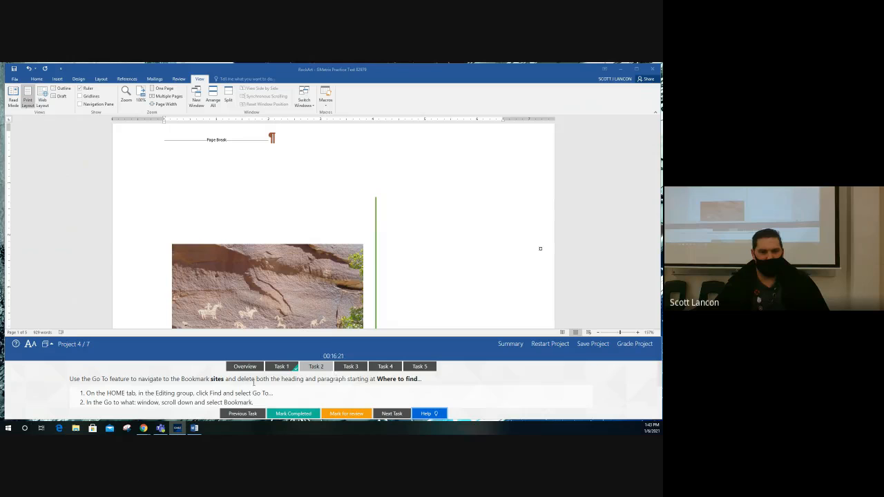
{"action": "left_click", "coordinate": [38, 81]}
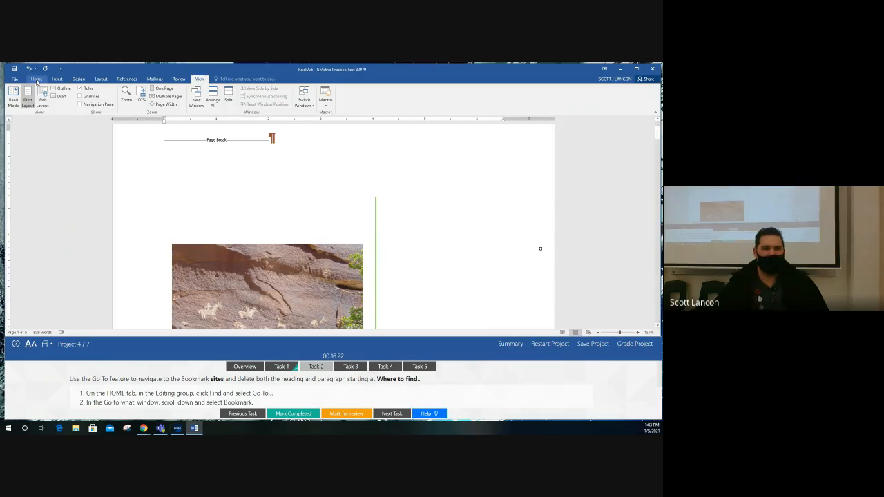
{"action": "left_click", "coordinate": [37, 80]}
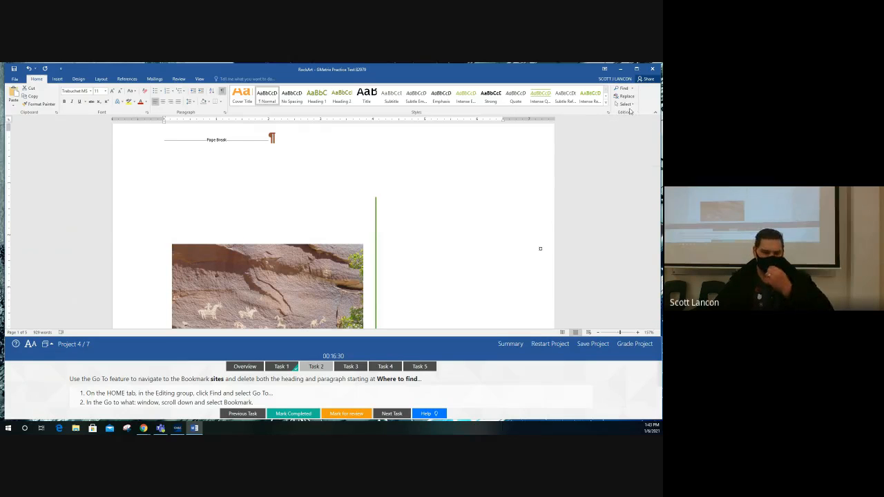
{"action": "left_click", "coordinate": [624, 89]}
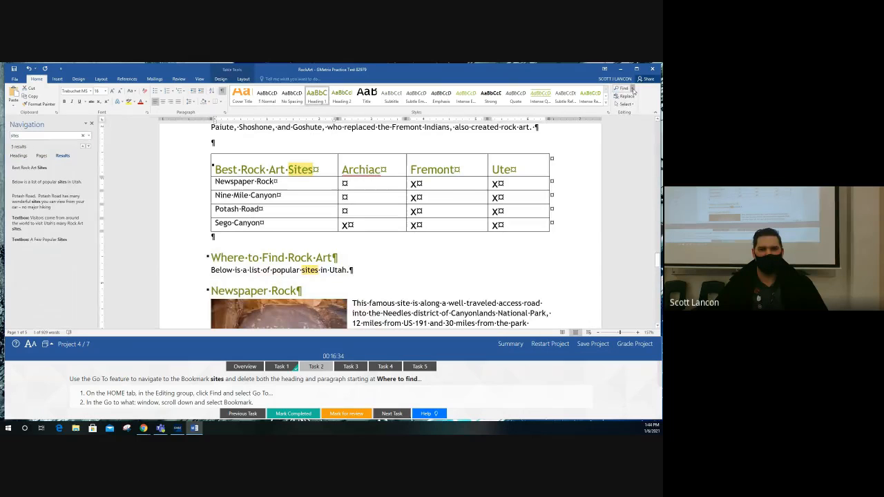
{"action": "left_click", "coordinate": [633, 89]}
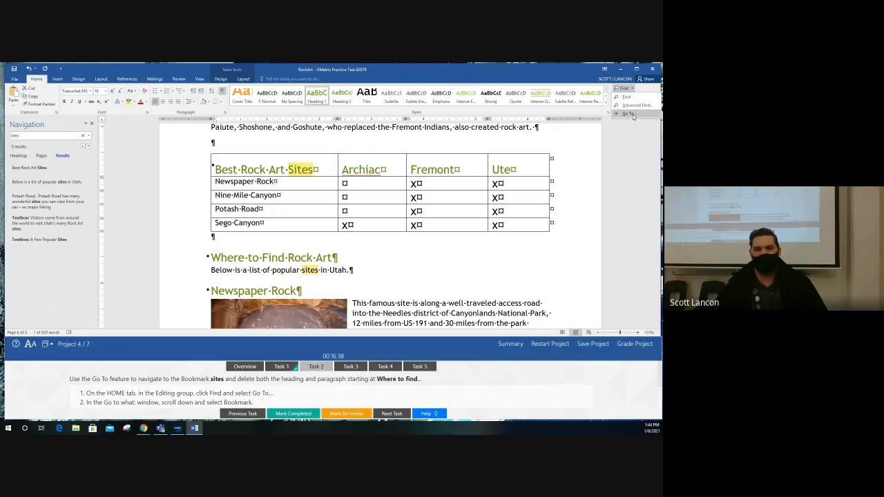
{"action": "left_click", "coordinate": [632, 117]}
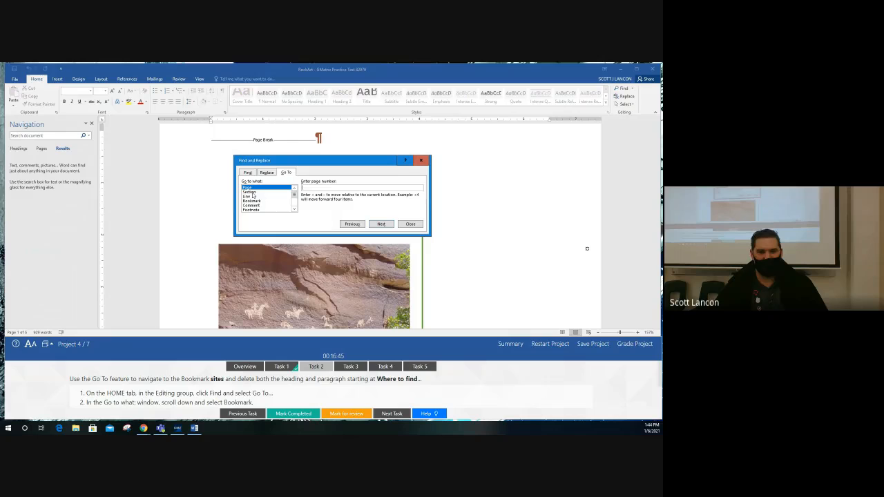
{"action": "left_click", "coordinate": [253, 202]}
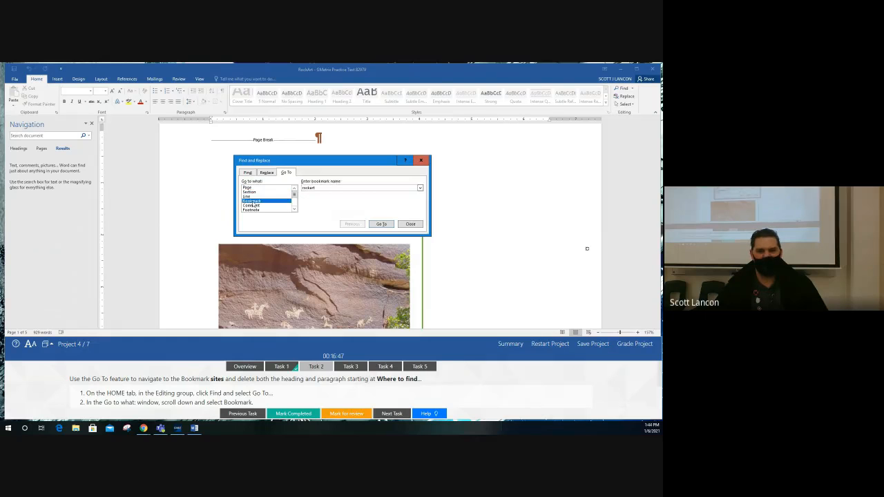
{"action": "left_click", "coordinate": [420, 188]}
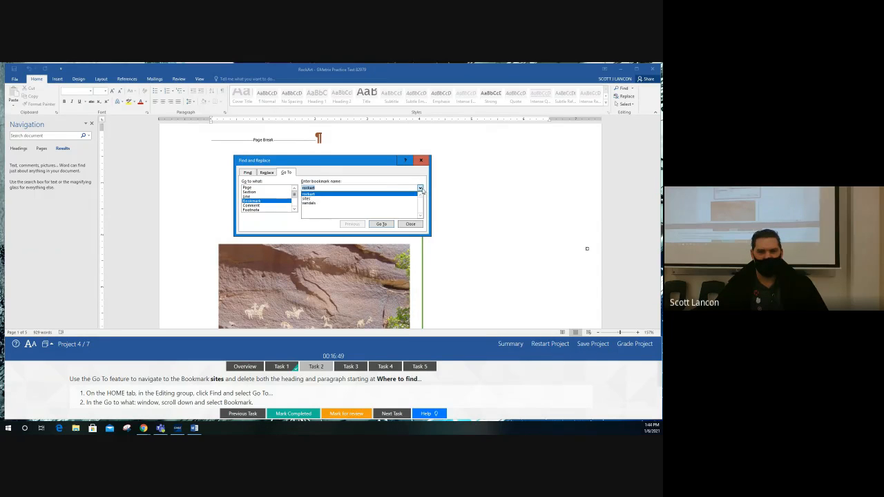
{"action": "left_click", "coordinate": [321, 201]}
{"action": "left_click", "coordinate": [384, 225]}
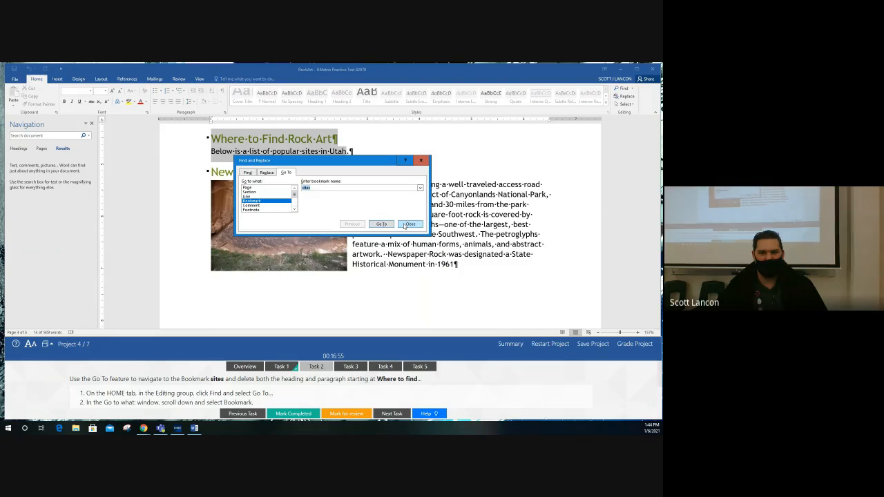
{"action": "left_click", "coordinate": [408, 225]}
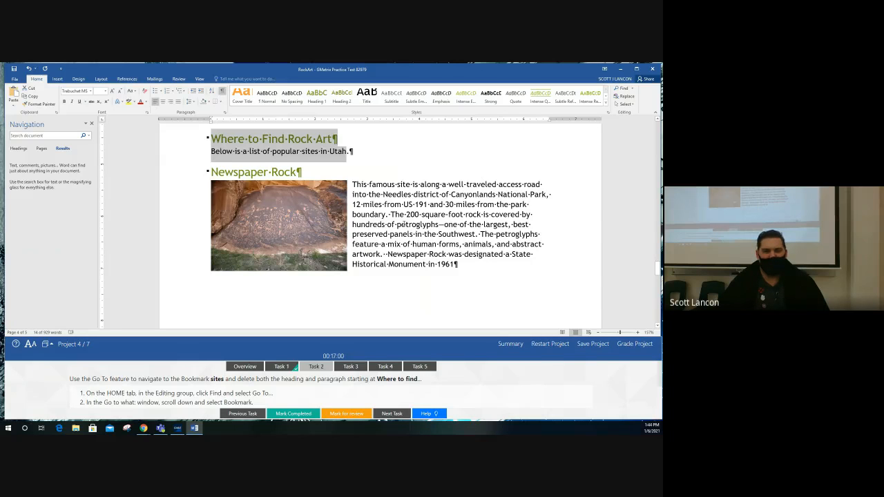
- Delete the "Where to Find Rock Art" heading and its paragraph, mark Task 2 completed and hide the help
{"action": "key", "text": "Delete"}
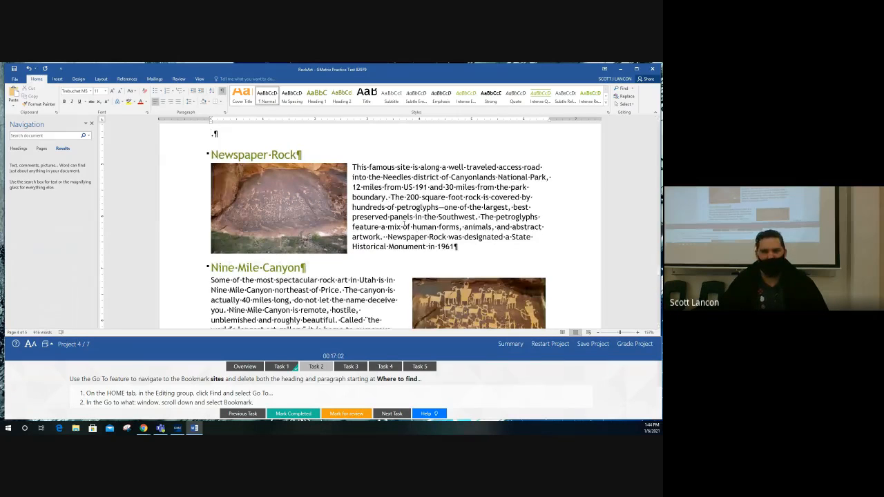
{"action": "key", "text": "Delete"}
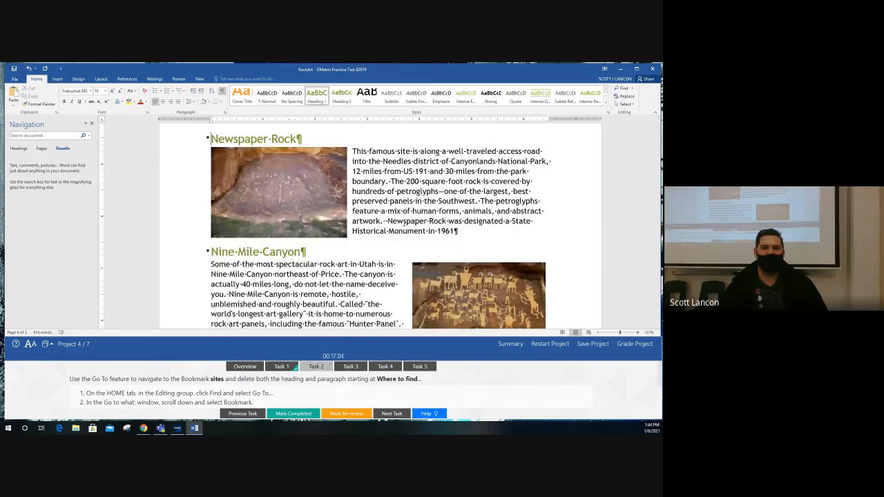
{"action": "left_click", "coordinate": [304, 415]}
{"action": "left_click", "coordinate": [428, 414]}
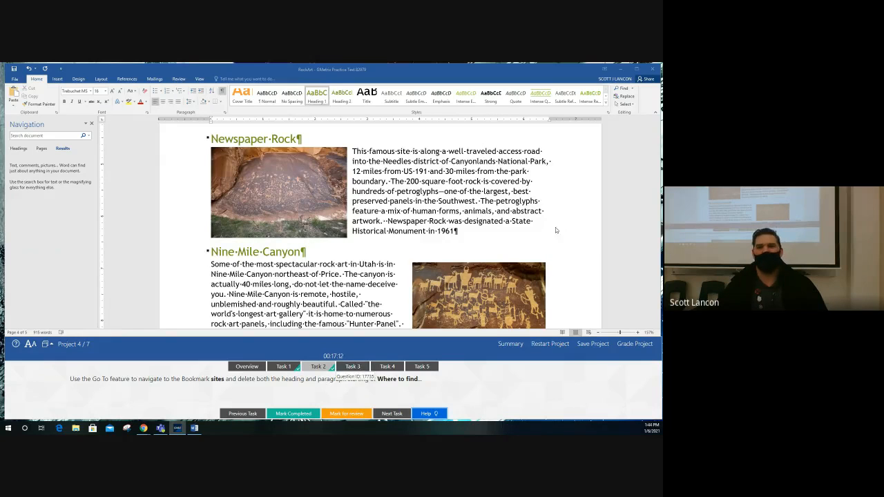
- Close the Navigation pane and check the list of bookmark names available in the Go To dialog
{"action": "left_click", "coordinate": [631, 88]}
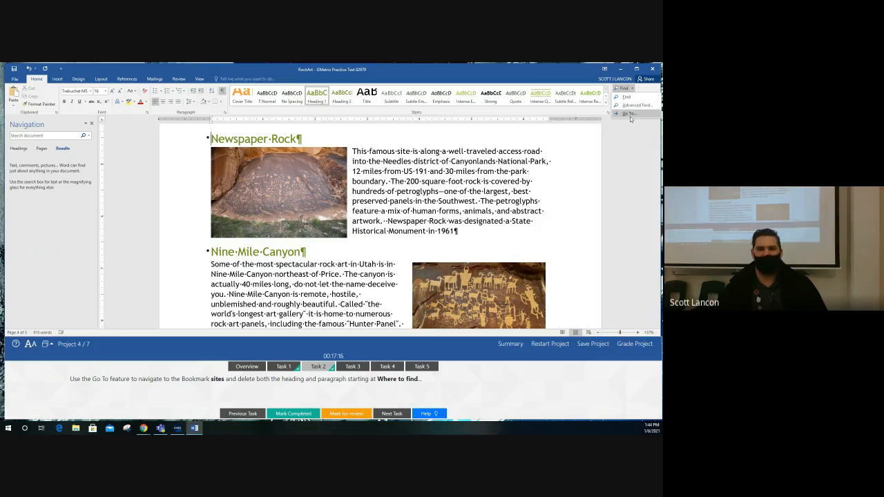
{"action": "left_click", "coordinate": [93, 125]}
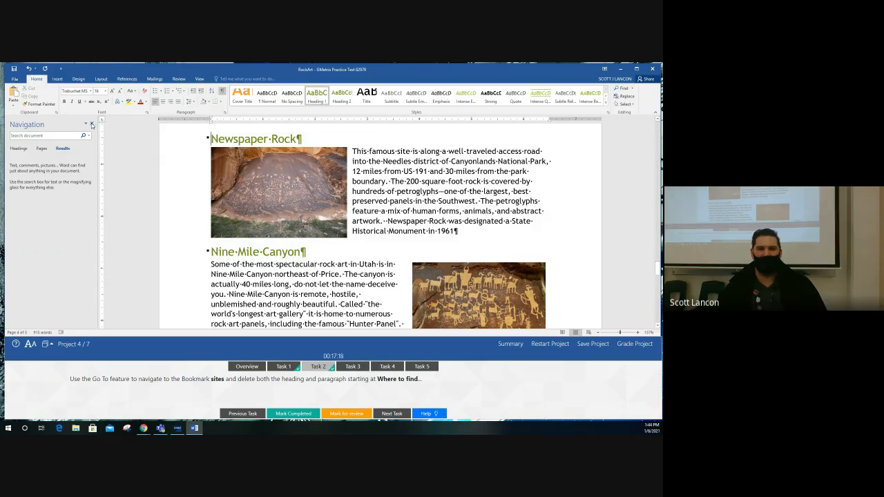
{"action": "left_click", "coordinate": [91, 125]}
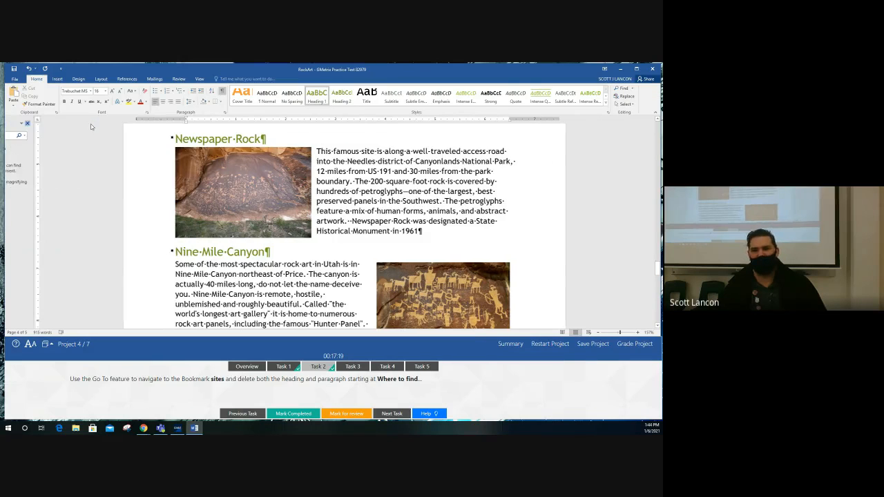
{"action": "left_click", "coordinate": [623, 89]}
{"action": "left_click", "coordinate": [628, 114]}
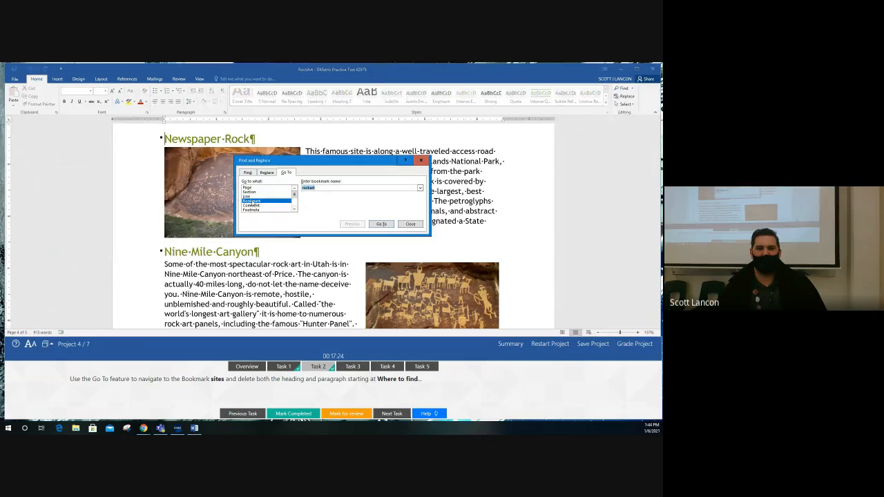
{"action": "left_click", "coordinate": [419, 187]}
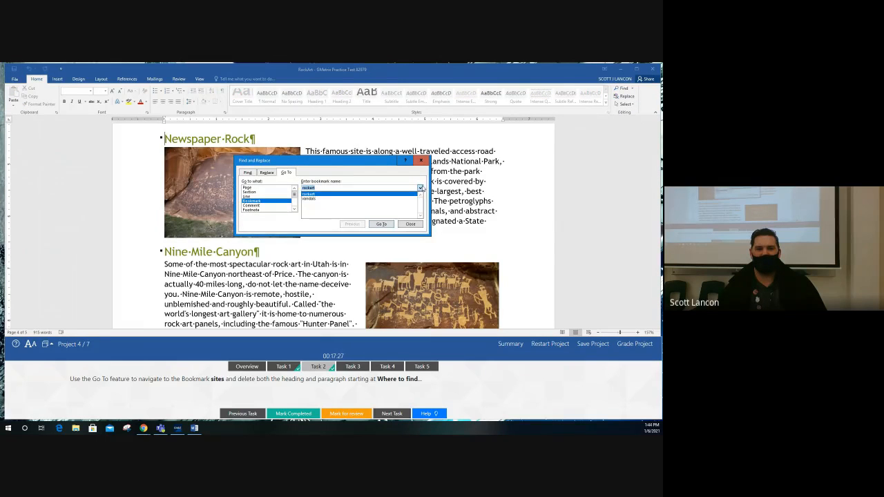
{"action": "left_click", "coordinate": [411, 225]}
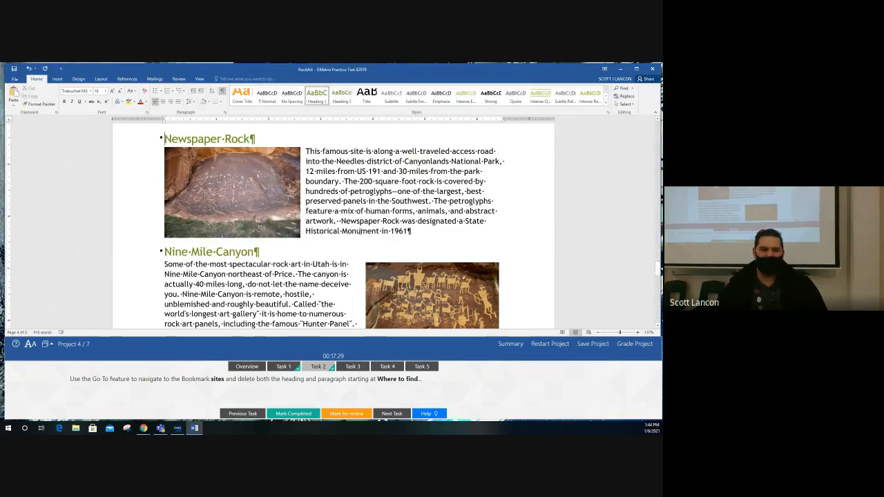
- Move on to Task 3, add a Blank footer with the text UTAH TRAVEL INFORMATION, and mark the task completed
{"action": "left_click", "coordinate": [290, 413]}
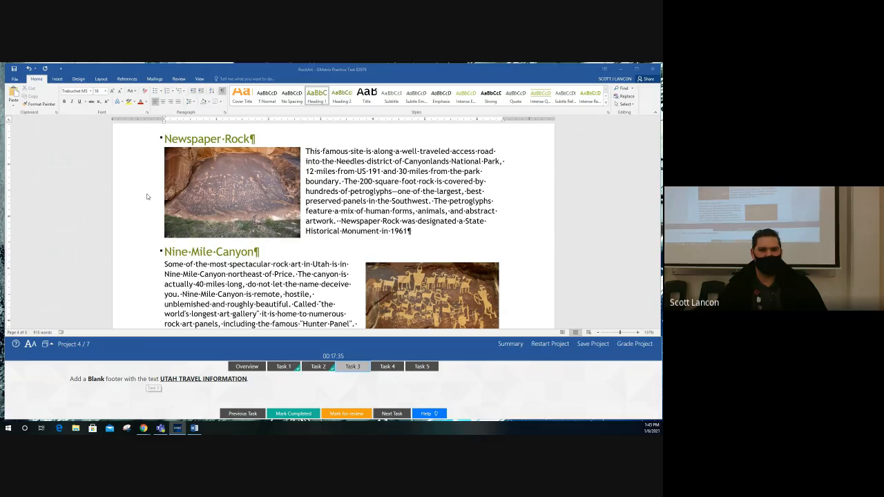
{"action": "left_click", "coordinate": [57, 79]}
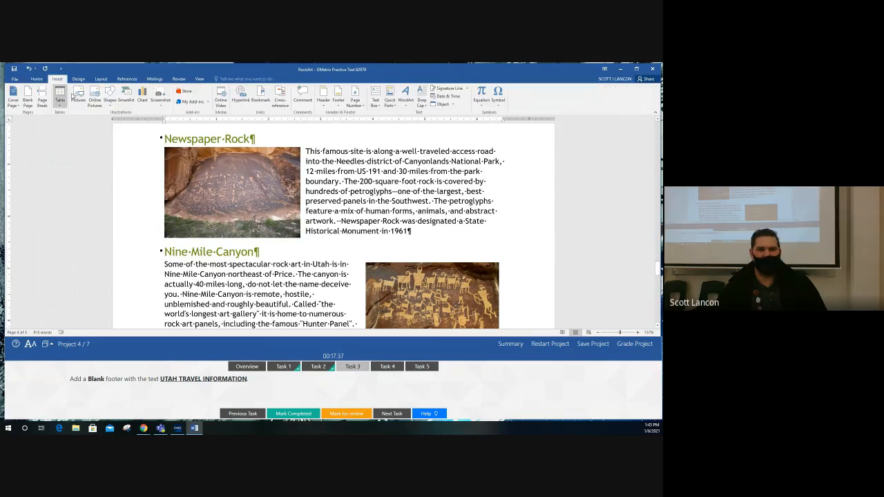
{"action": "left_click", "coordinate": [338, 97]}
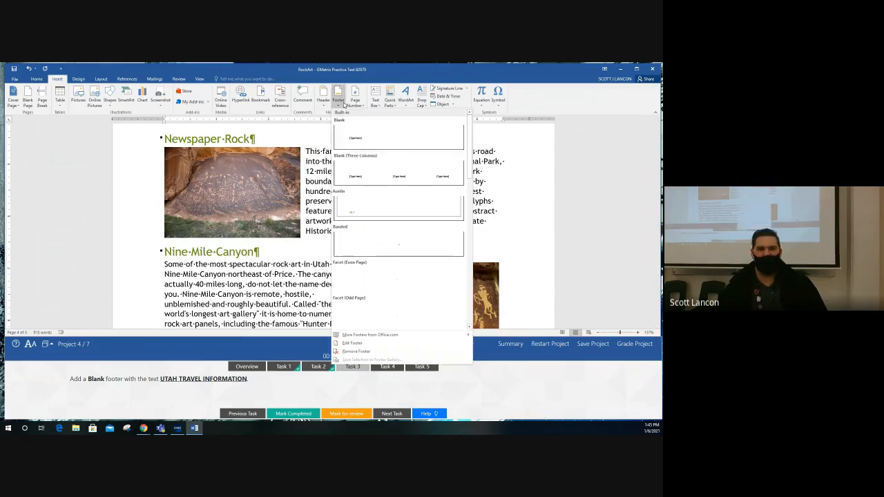
{"action": "left_click", "coordinate": [386, 137]}
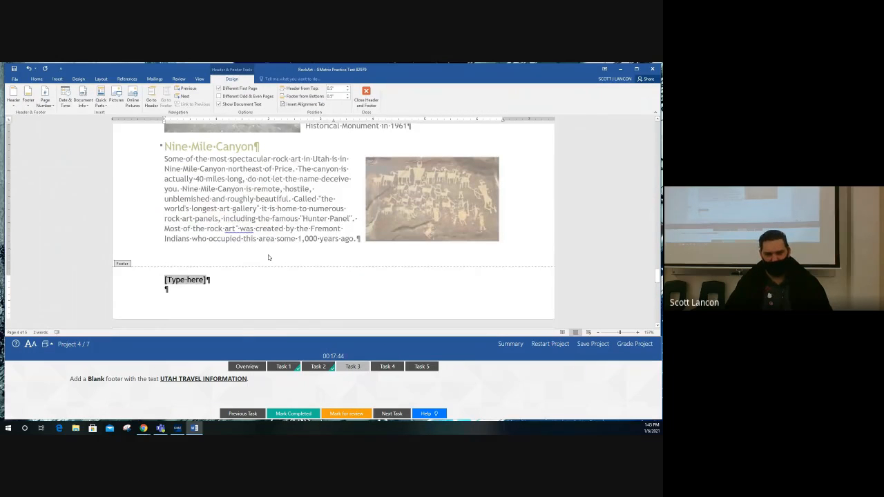
{"action": "type", "text": "UTAH TRAVEL INFORMATION"}
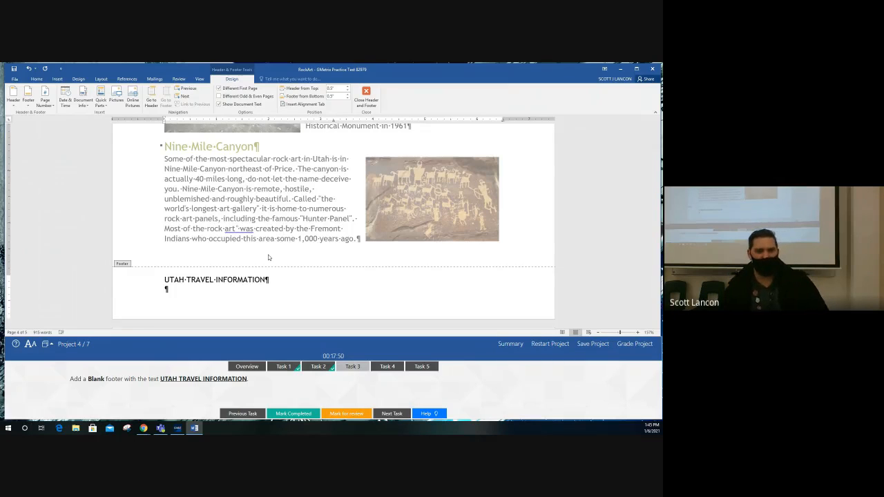
{"action": "left_click", "coordinate": [290, 414]}
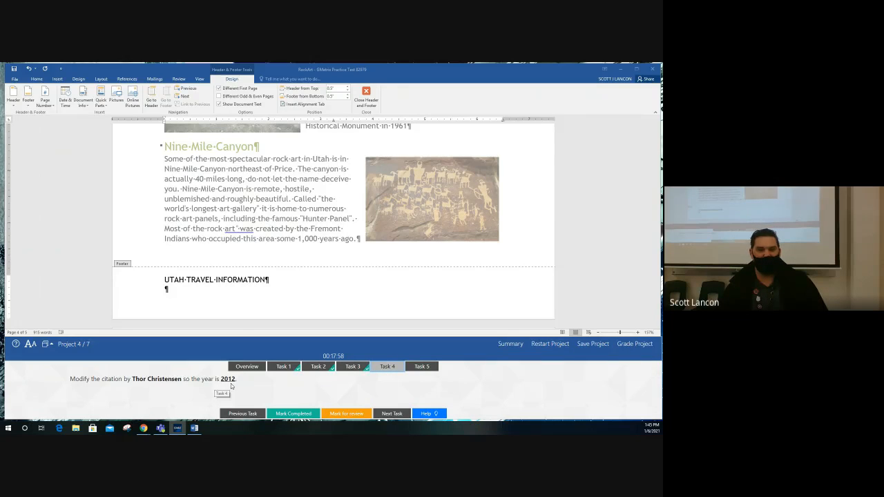
{"action": "left_click", "coordinate": [272, 194]}
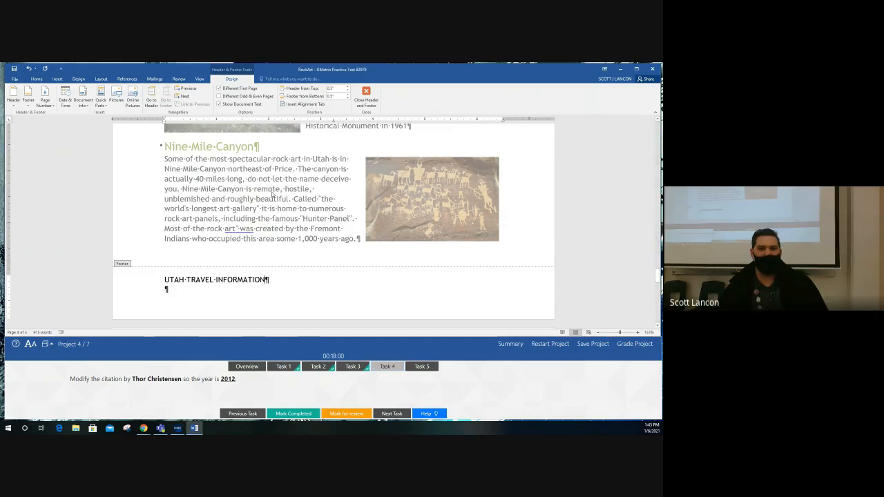
{"action": "double_click", "coordinate": [271, 196]}
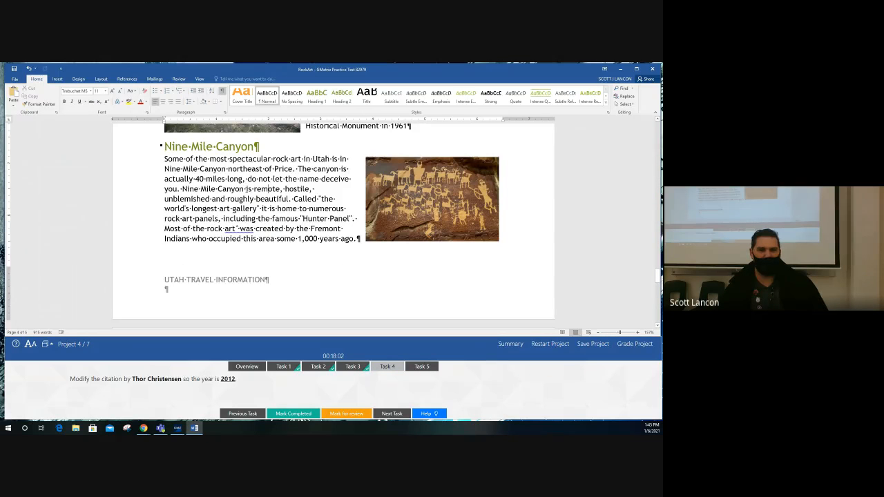
- Set the year of the source "Rock Art of Southern Utah" in the current list to 2012 and mark Task 4 completed
{"action": "left_click", "coordinate": [126, 79]}
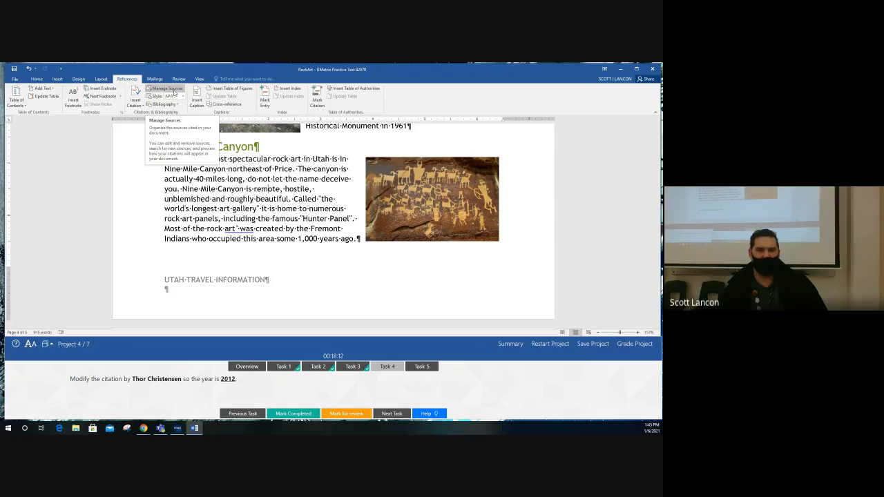
{"action": "left_click", "coordinate": [177, 91]}
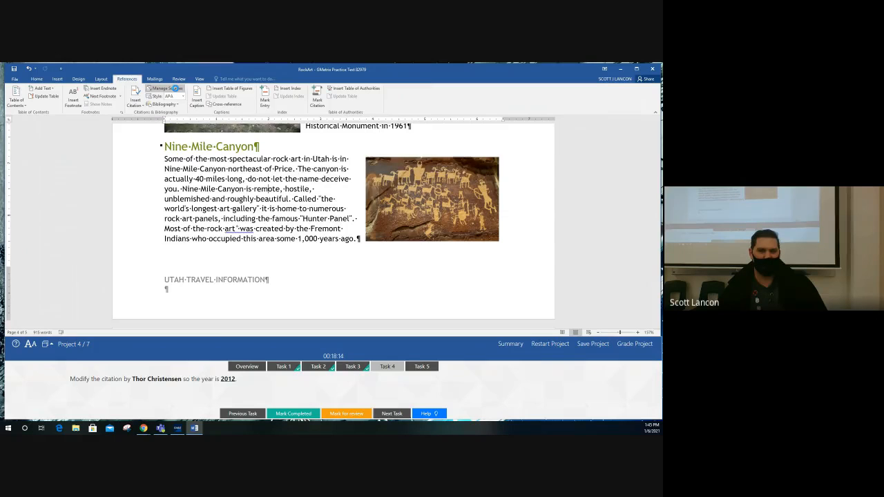
{"action": "left_click", "coordinate": [373, 158]}
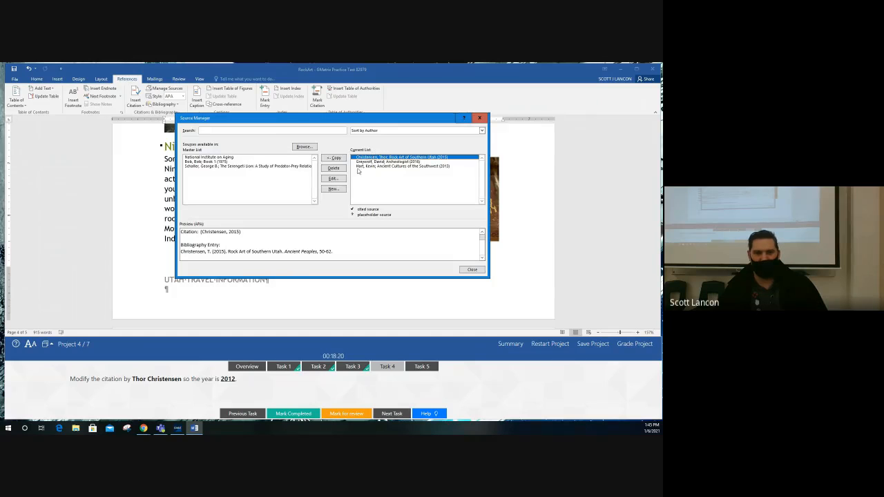
{"action": "left_click", "coordinate": [334, 178]}
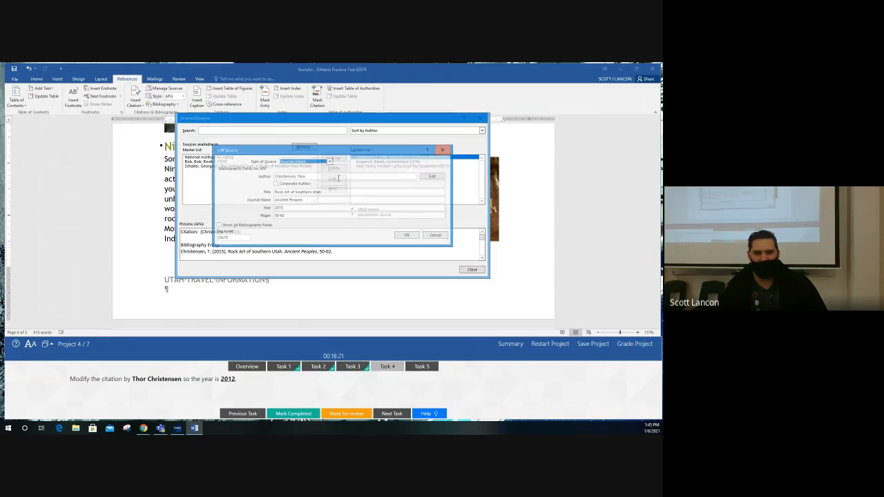
{"action": "left_click", "coordinate": [283, 208]}
{"action": "key", "text": "BackSpace"}
{"action": "type", "text": "2"}
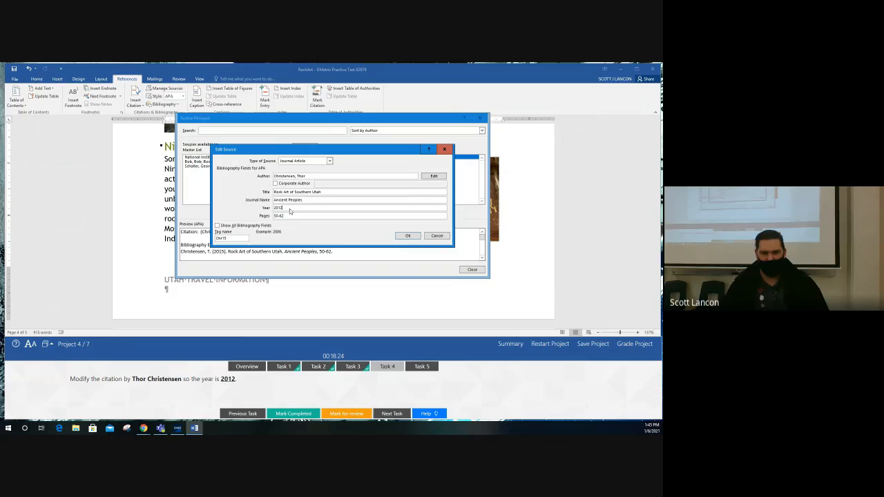
{"action": "left_click", "coordinate": [404, 235]}
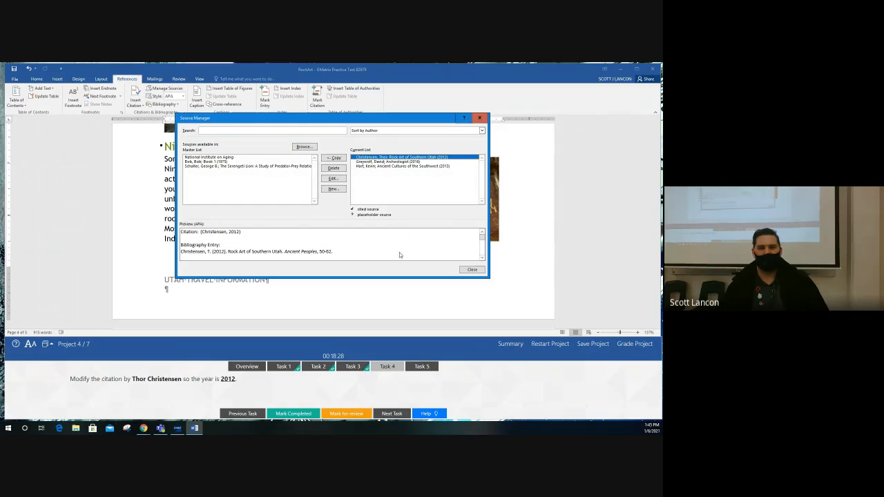
{"action": "left_click", "coordinate": [473, 270]}
{"action": "left_click", "coordinate": [296, 418]}
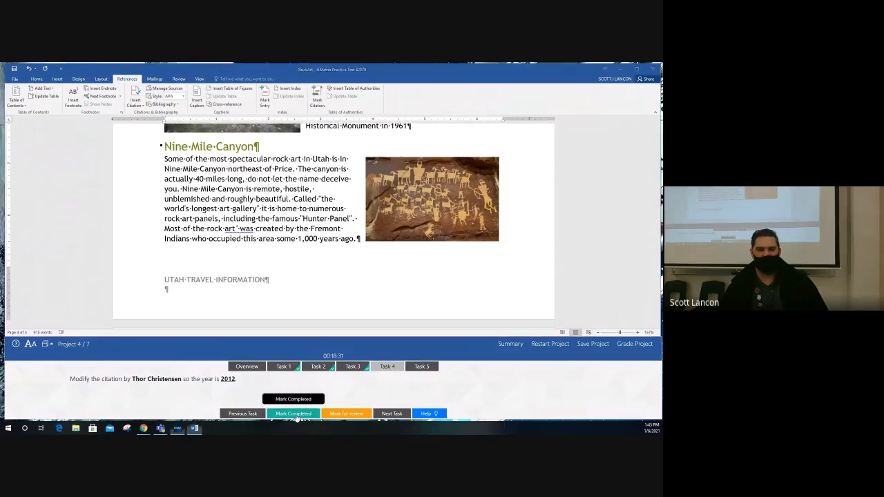
- For Task 5, replace "<Insert Table of Contents Here>" on page 2 with an Automatic Table 2 table of contents and mark the task completed
{"action": "left_click", "coordinate": [422, 367]}
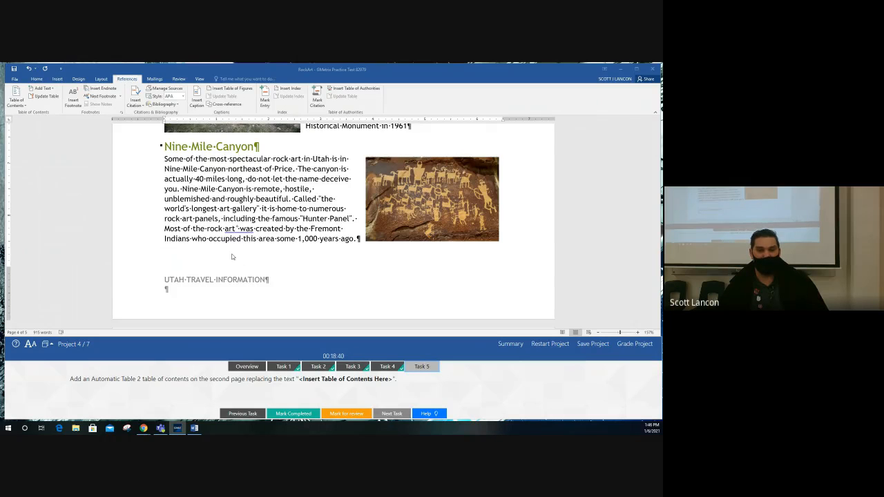
{"action": "scroll", "coordinate": [232, 257], "scroll_direction": "up", "scroll_amount": 15}
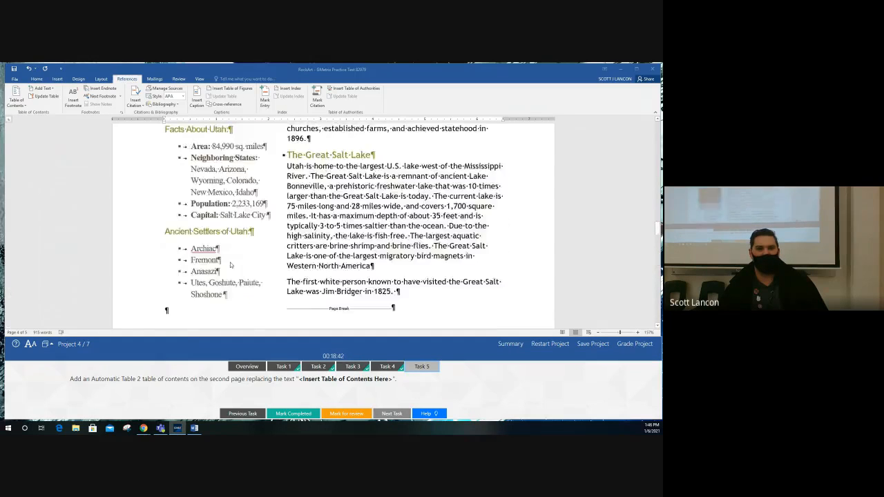
{"action": "scroll", "coordinate": [231, 262], "scroll_direction": "up", "scroll_amount": 1}
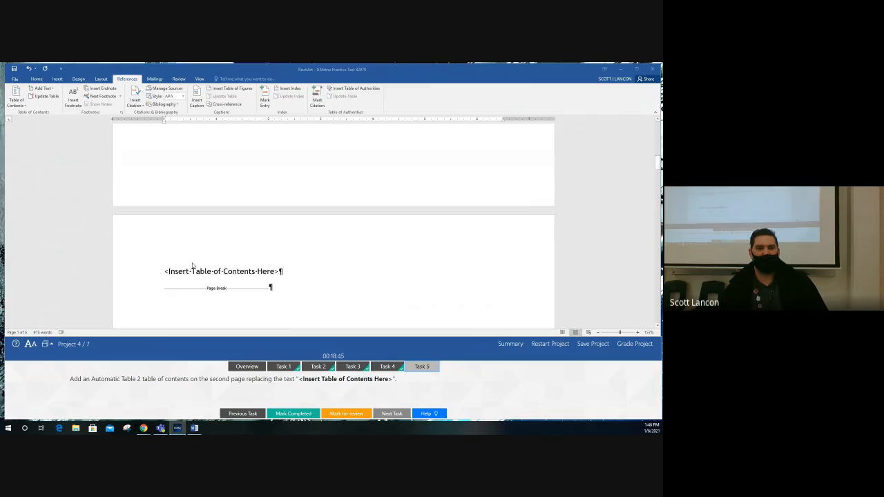
{"action": "left_click_drag", "start_coordinate": [165, 271], "coordinate": [281, 273]}
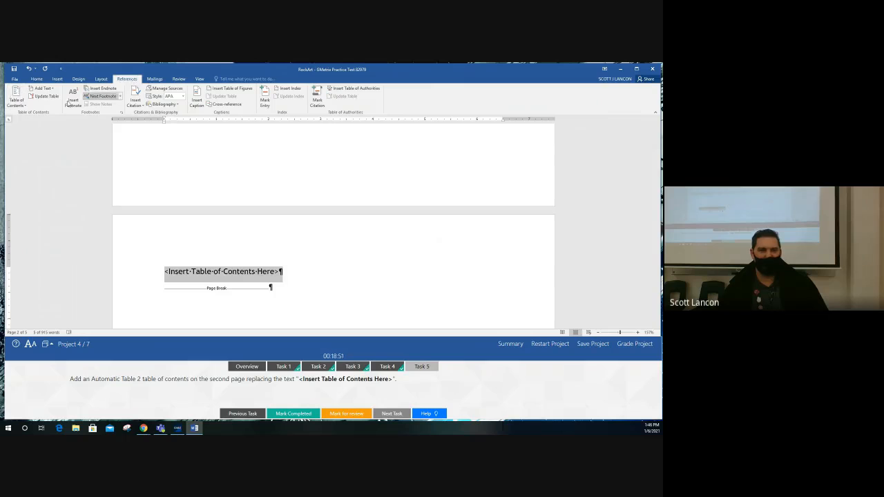
{"action": "left_click", "coordinate": [14, 104]}
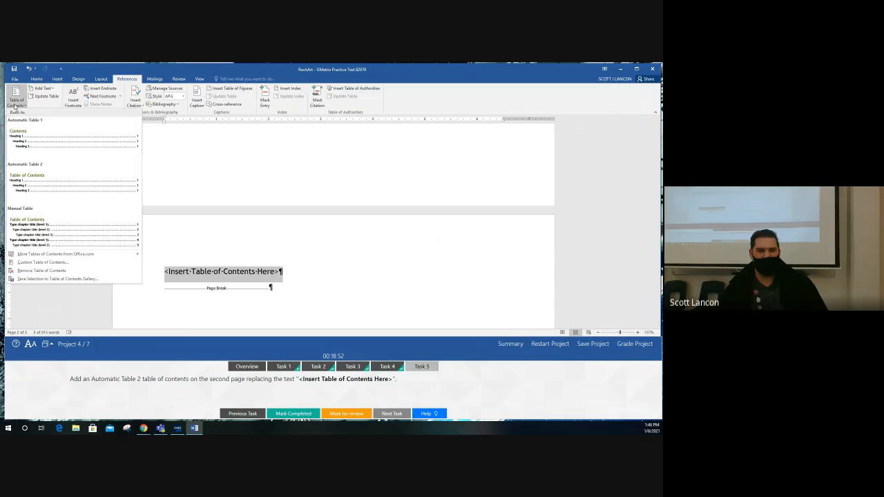
{"action": "left_click", "coordinate": [23, 183]}
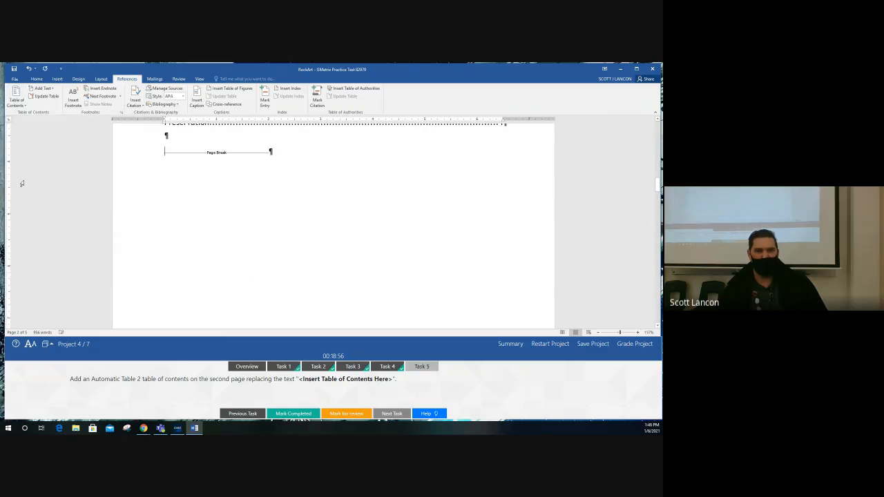
{"action": "scroll", "coordinate": [263, 200], "scroll_direction": "up", "scroll_amount": 3}
{"action": "scroll", "coordinate": [262, 199], "scroll_direction": "up", "scroll_amount": 1}
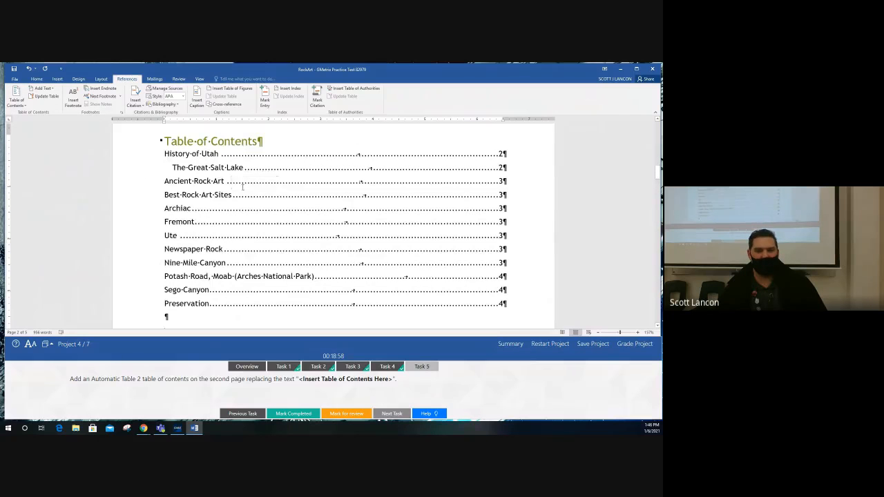
{"action": "left_click", "coordinate": [295, 413]}
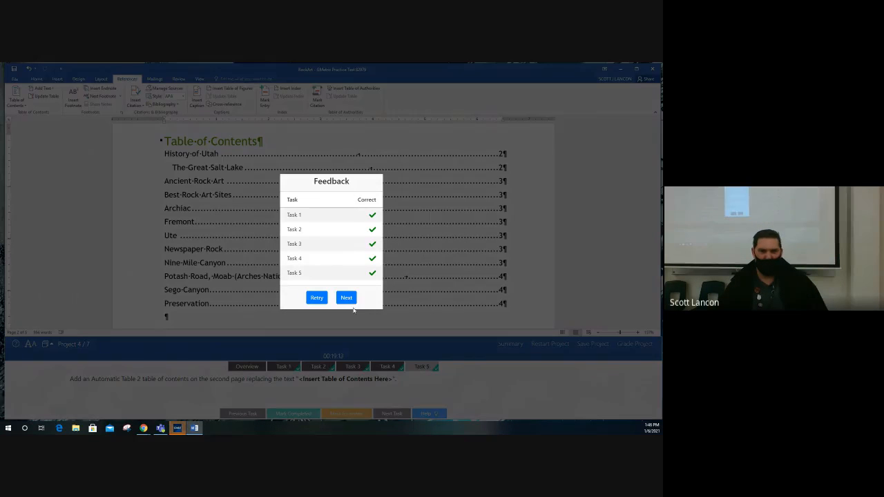
- Continue to Project 5, bookmark the text "For more information" at the end of the last page as Info, and mark Task 1 completed
{"action": "left_click", "coordinate": [347, 299]}
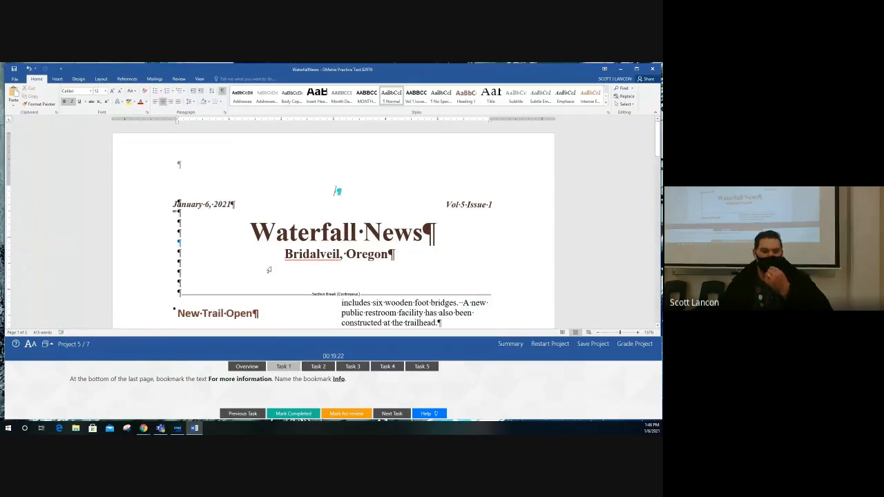
{"action": "scroll", "coordinate": [269, 270], "scroll_direction": "down", "scroll_amount": 3}
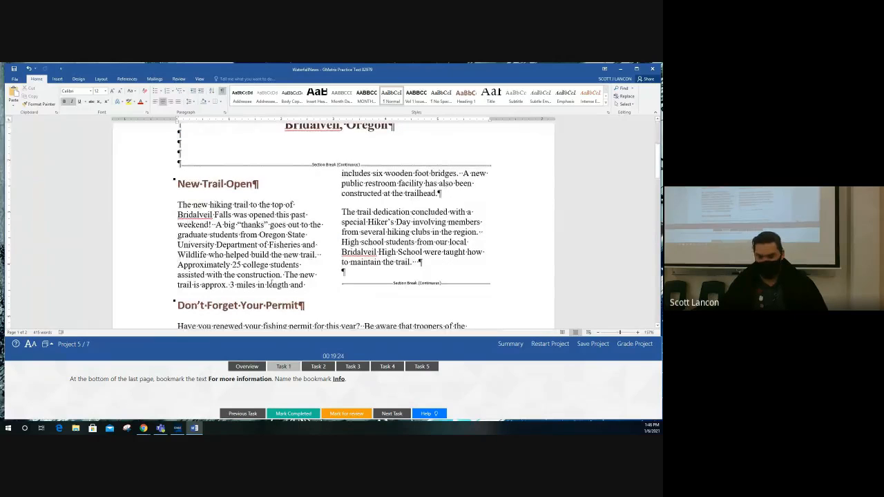
{"action": "key", "text": "ctrl+End"}
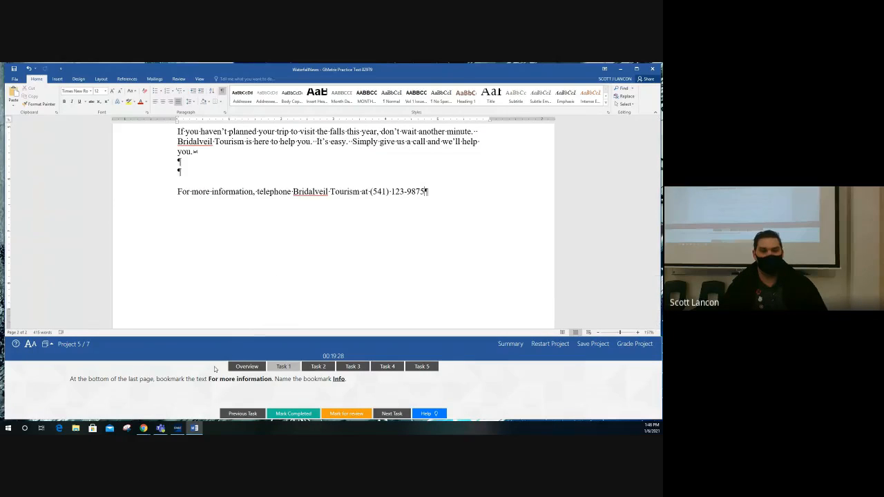
{"action": "left_click", "coordinate": [167, 196]}
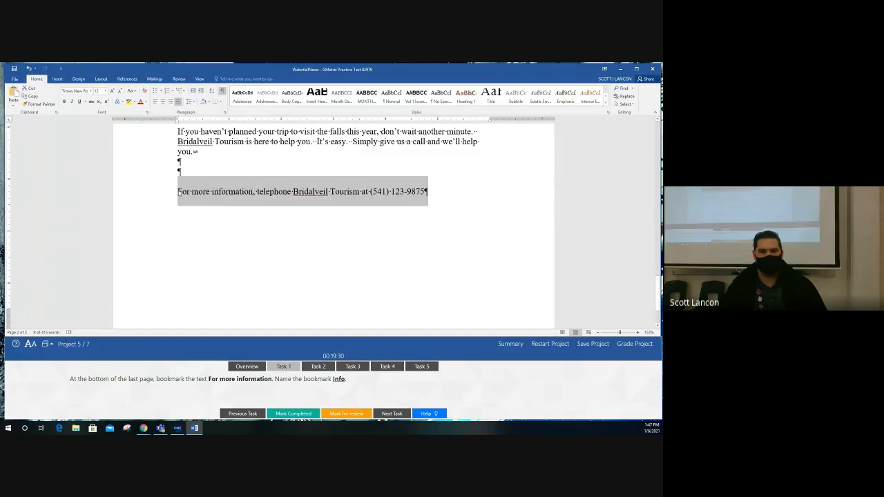
{"action": "left_click_drag", "start_coordinate": [177, 194], "coordinate": [254, 193]}
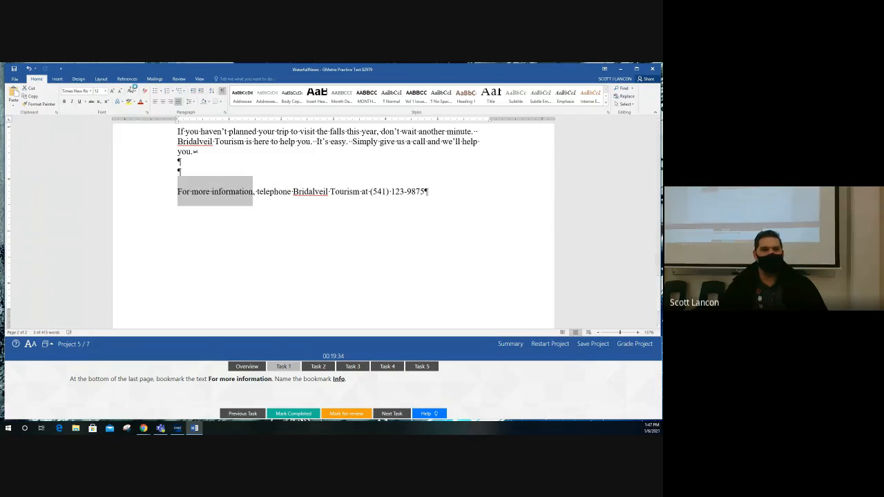
{"action": "left_click", "coordinate": [57, 79]}
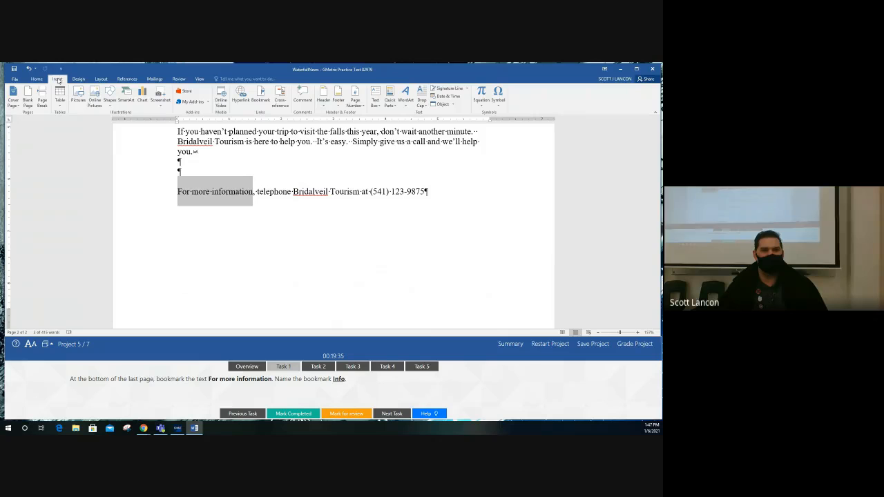
{"action": "left_click", "coordinate": [260, 99]}
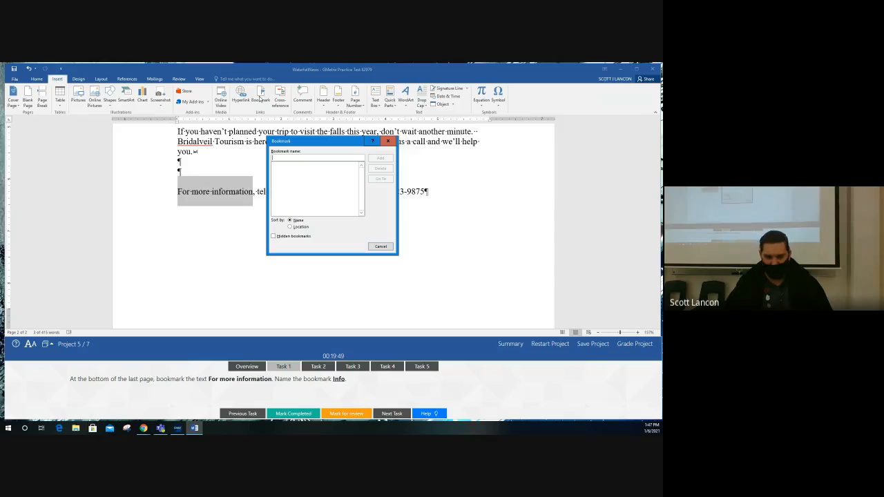
{"action": "type", "text": "I"}
{"action": "key", "text": "BackSpace"}
{"action": "type", "text": "In"}
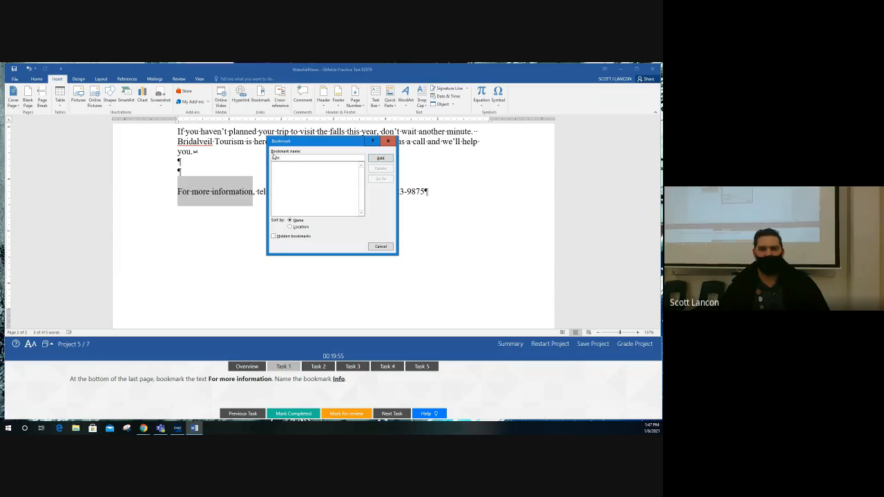
{"action": "type", "text": "fo"}
{"action": "left_click", "coordinate": [385, 157]}
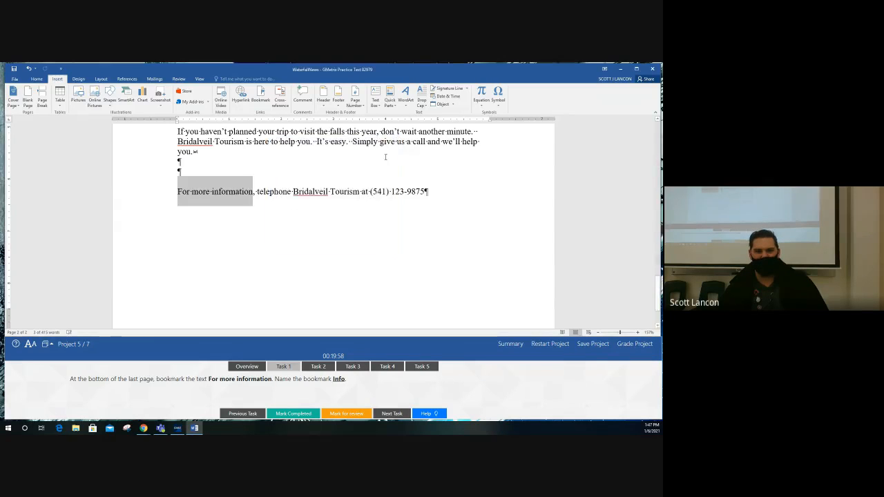
{"action": "left_click", "coordinate": [310, 416]}
- For Task 2, set up a find and replace that searches for permit and replaces it with license
{"action": "left_click", "coordinate": [318, 367]}
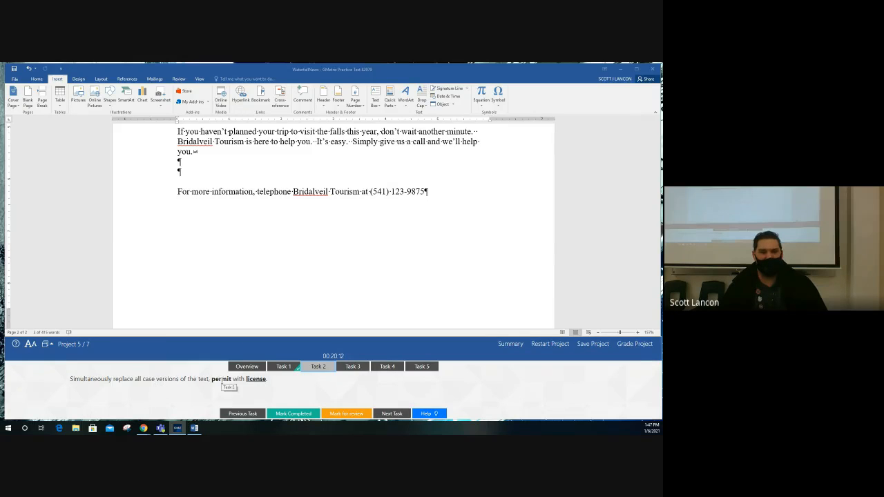
{"action": "left_click", "coordinate": [37, 79]}
{"action": "left_click", "coordinate": [337, 217]}
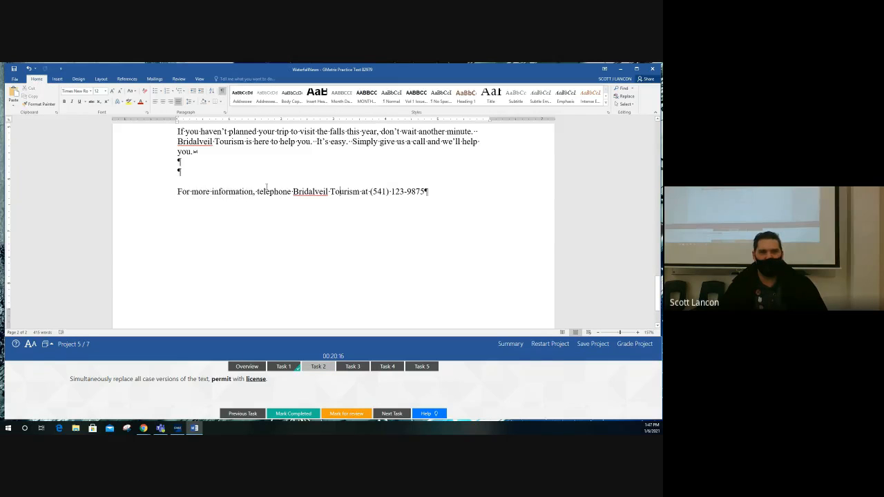
{"action": "left_click", "coordinate": [627, 97]}
{"action": "left_click_drag", "start_coordinate": [220, 216], "coordinate": [300, 167]}
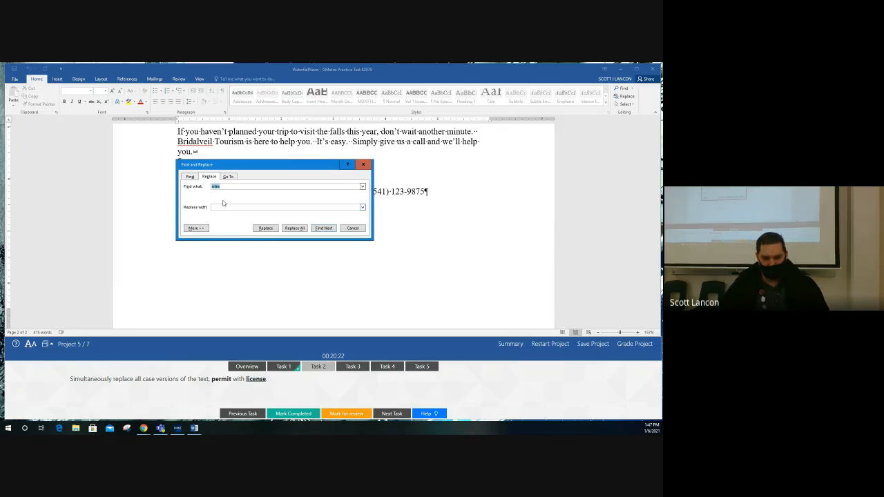
{"action": "type", "text": "permit"}
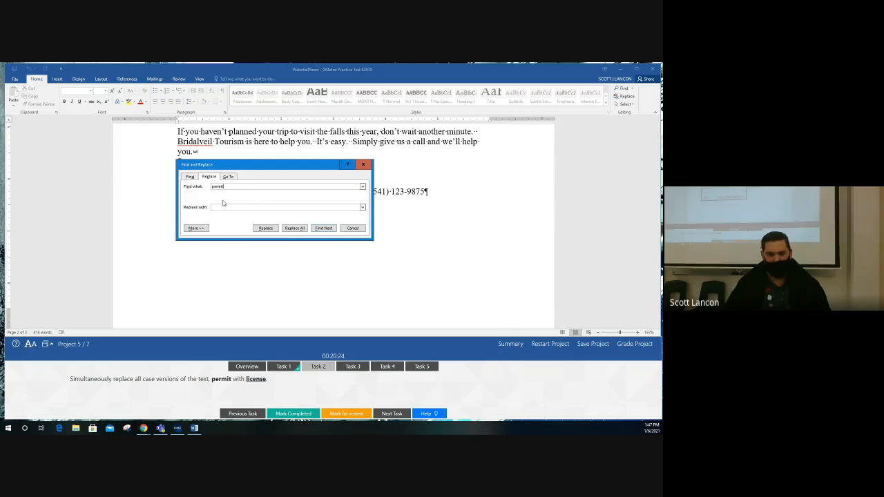
{"action": "type", "text": "licen"}
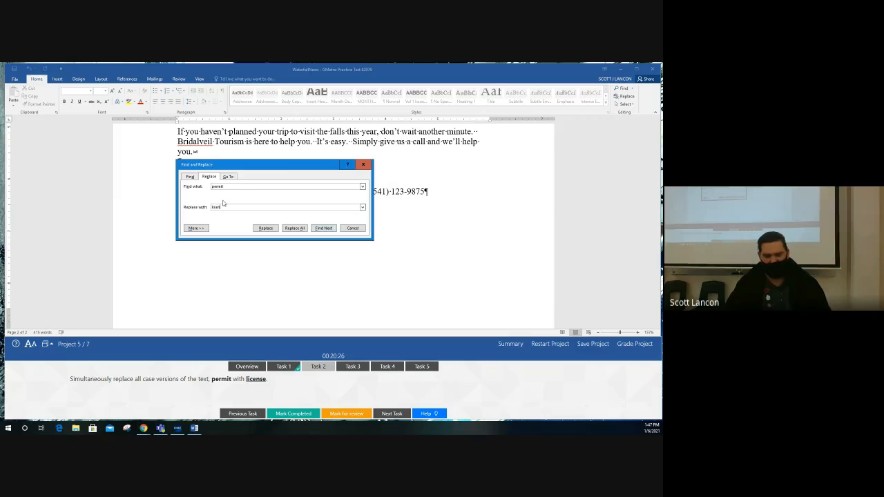
{"action": "type", "text": "se"}
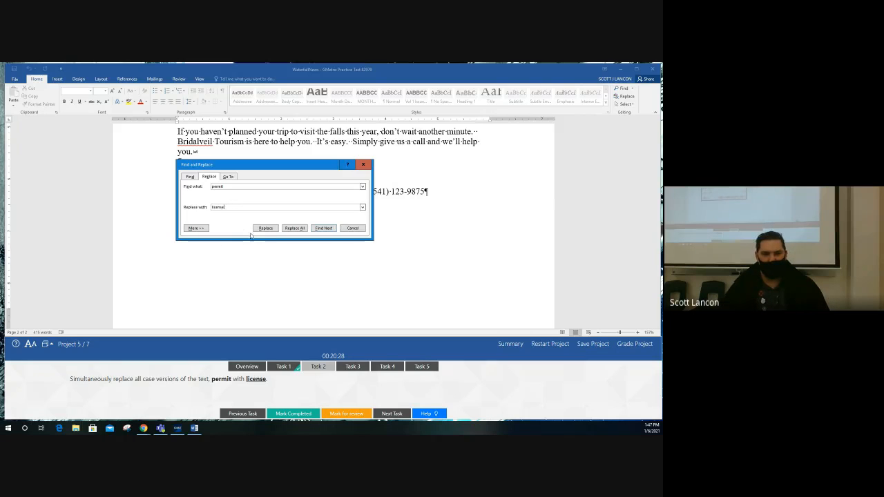
- Enable Match case for the replacement, replace all occurrences in the document, and mark Task 2 completed
{"action": "left_click", "coordinate": [196, 230]}
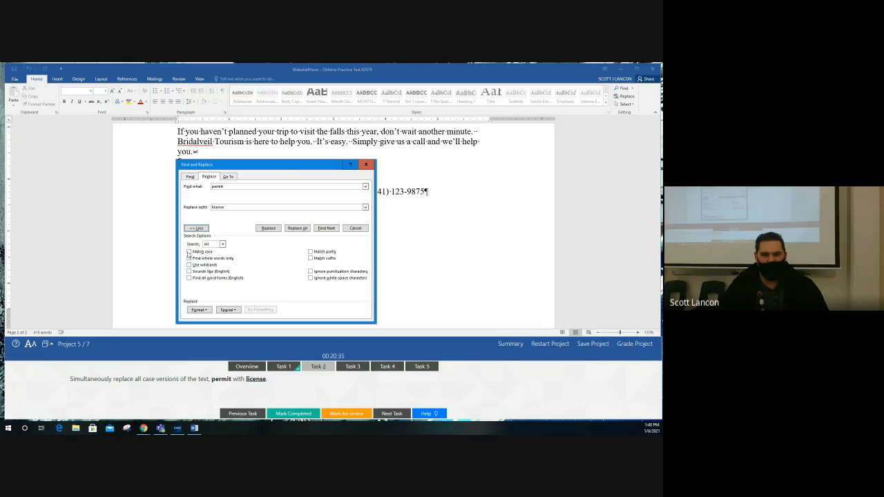
{"action": "left_click", "coordinate": [189, 252]}
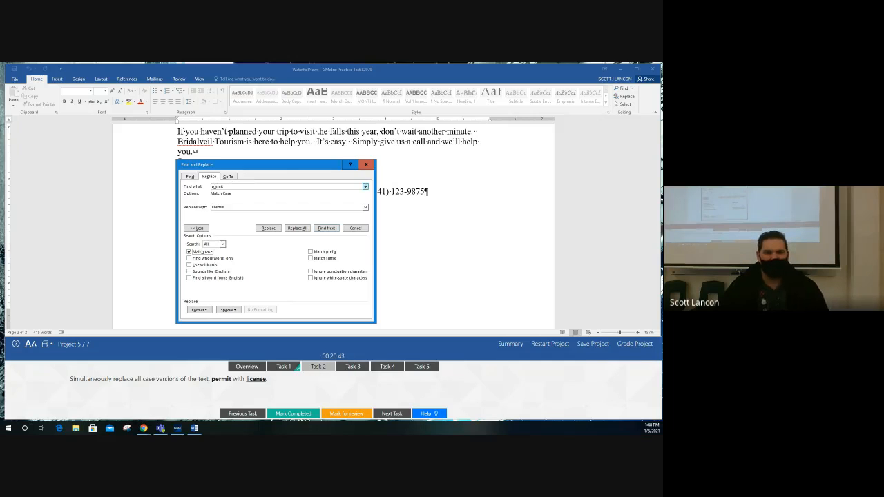
{"action": "left_click", "coordinate": [220, 207]}
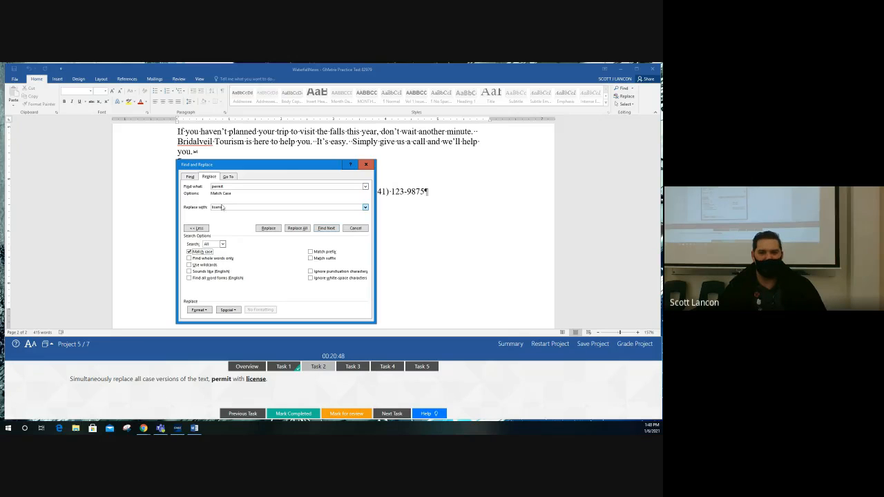
{"action": "left_click", "coordinate": [297, 228]}
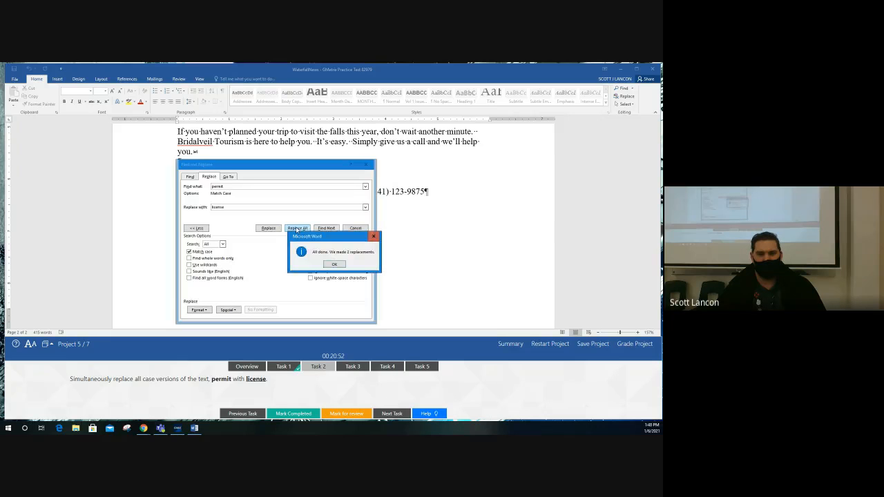
{"action": "left_click", "coordinate": [335, 266]}
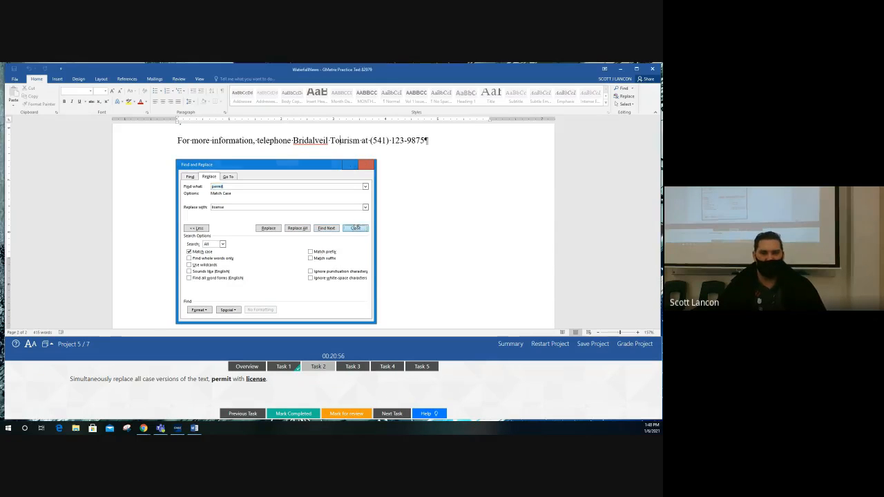
{"action": "left_click", "coordinate": [355, 228]}
{"action": "left_click", "coordinate": [302, 411]}
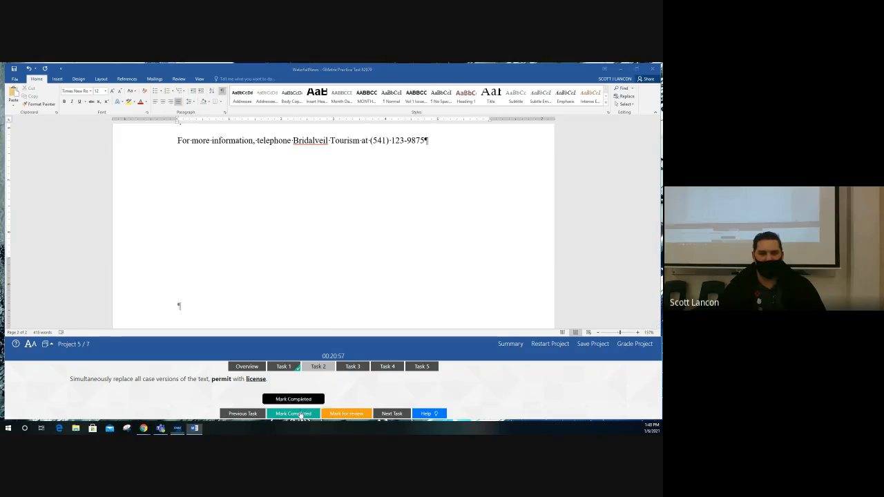
- For Task 3, set the width of the Month column in the Average Temperatures table to 1" and mark the task completed
{"action": "left_click", "coordinate": [354, 369]}
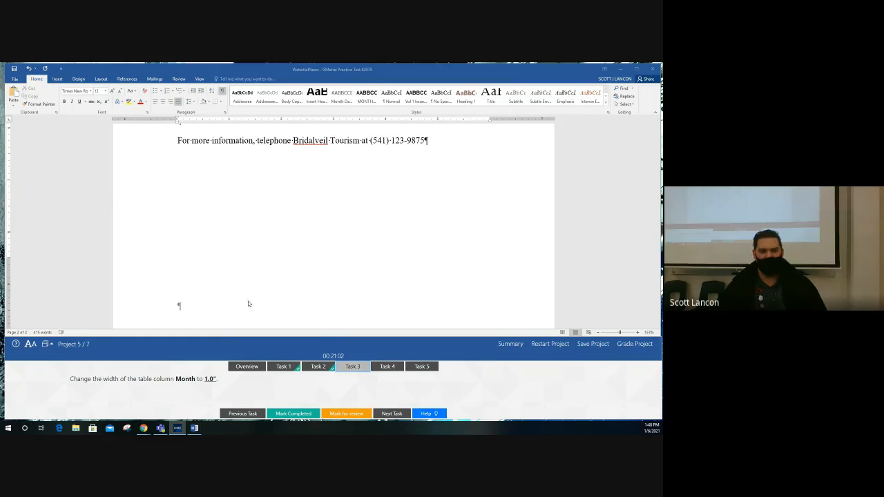
{"action": "scroll", "coordinate": [262, 294], "scroll_direction": "up", "scroll_amount": 10}
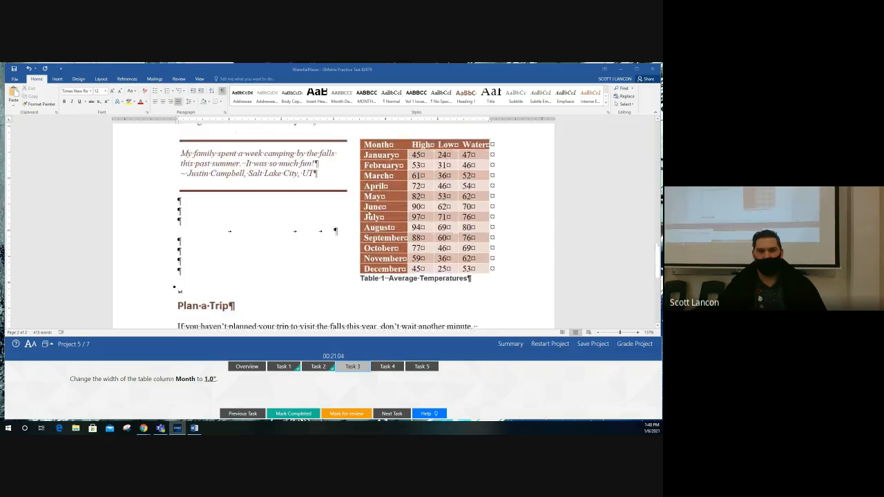
{"action": "left_click", "coordinate": [382, 151]}
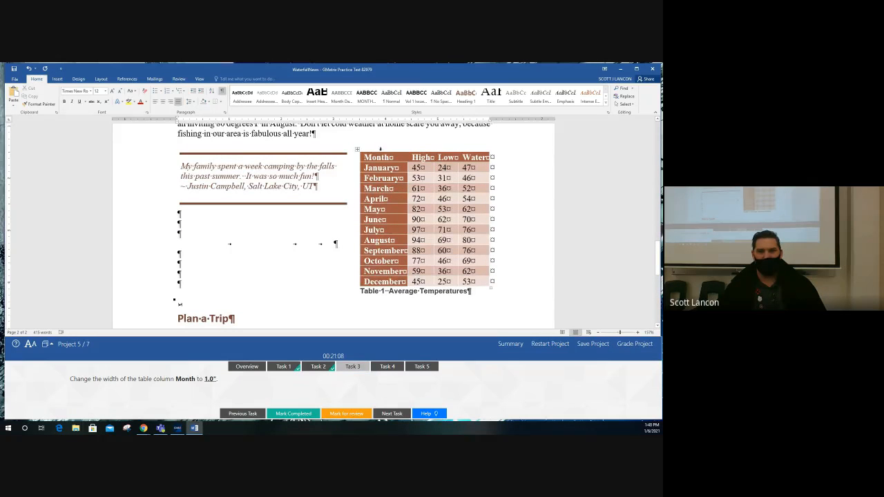
{"action": "left_click", "coordinate": [380, 149]}
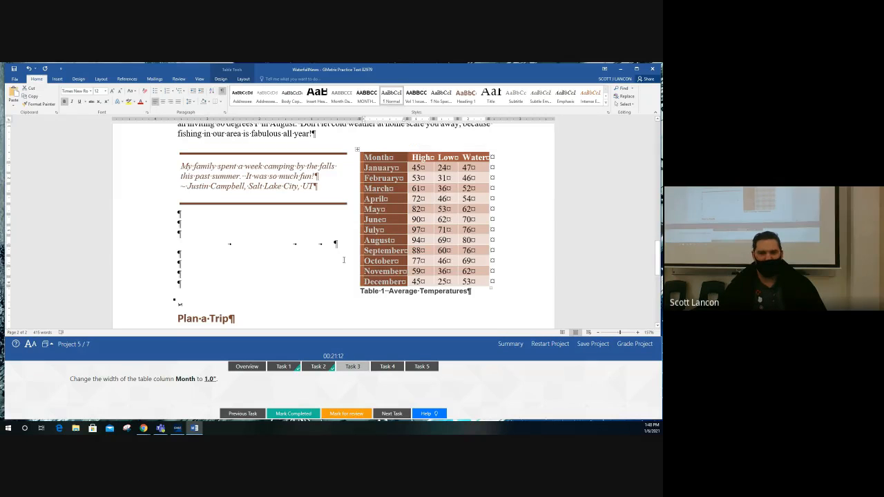
{"action": "left_click", "coordinate": [243, 79]}
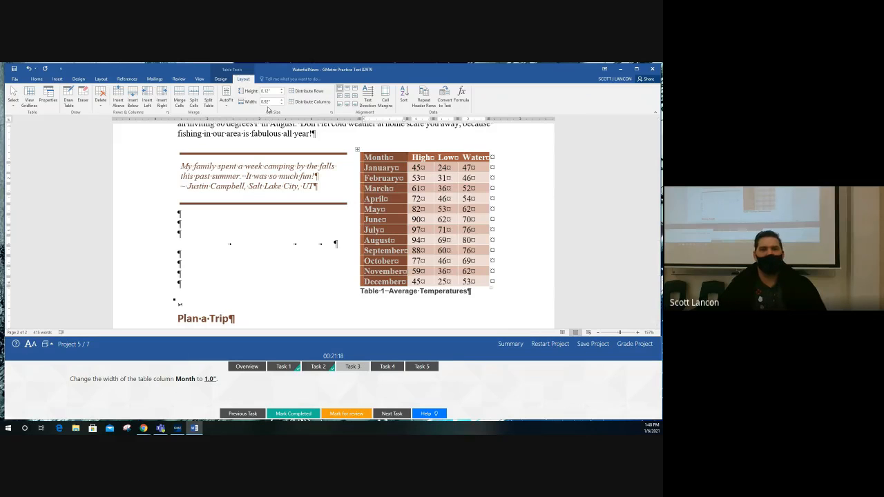
{"action": "left_click", "coordinate": [283, 101]}
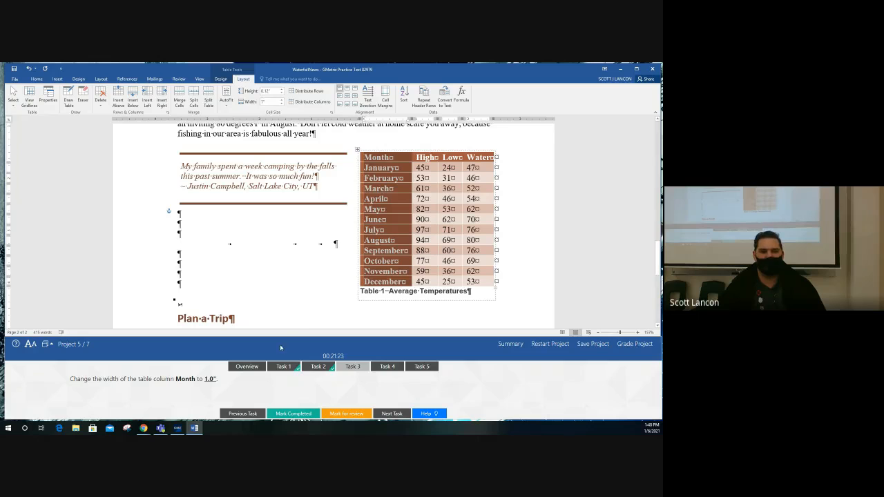
{"action": "left_click", "coordinate": [293, 413]}
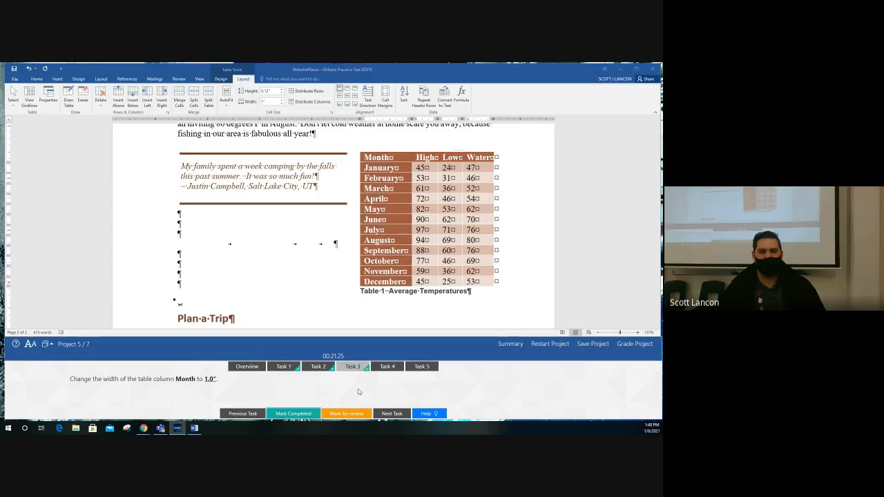
- For Task 4, insert the Waterfall picture from the GMetrixTemplates folder at the end of the last paragraph of New Trail Open
{"action": "left_click", "coordinate": [388, 367]}
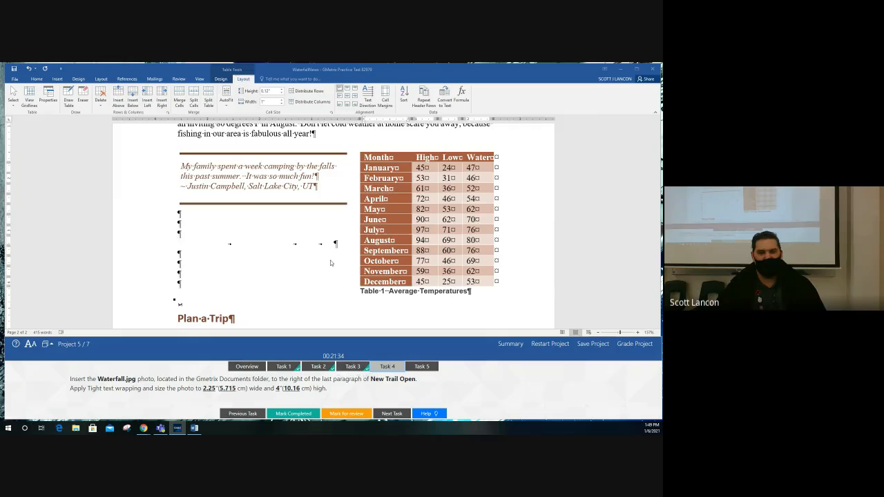
{"action": "scroll", "coordinate": [329, 264], "scroll_direction": "down", "scroll_amount": 8}
{"action": "scroll", "coordinate": [329, 264], "scroll_direction": "up", "scroll_amount": 10}
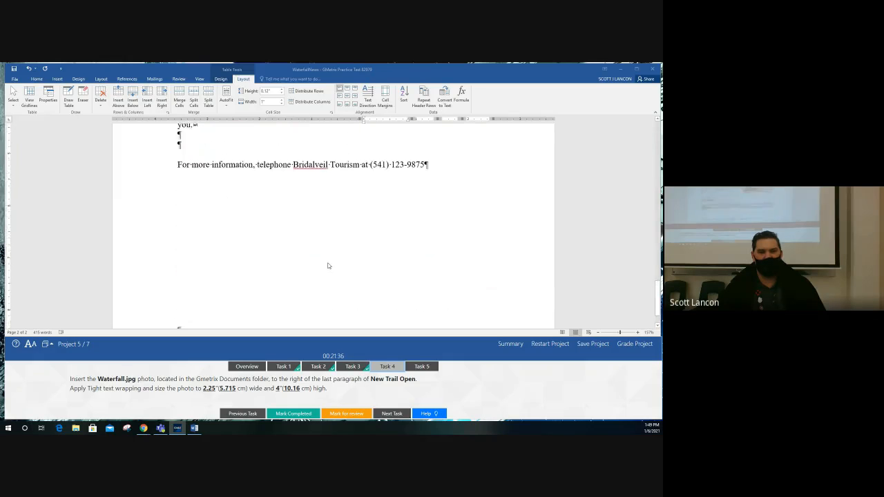
{"action": "scroll", "coordinate": [329, 268], "scroll_direction": "up", "scroll_amount": 15}
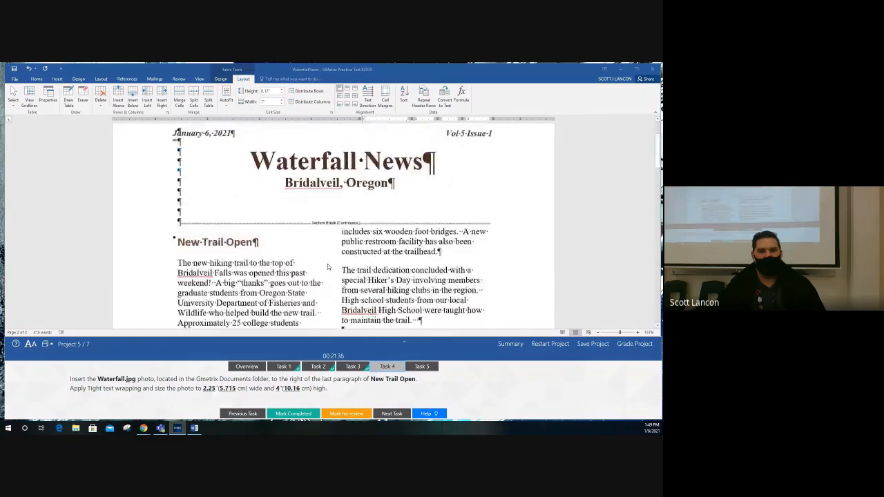
{"action": "scroll", "coordinate": [319, 268], "scroll_direction": "down", "scroll_amount": 3}
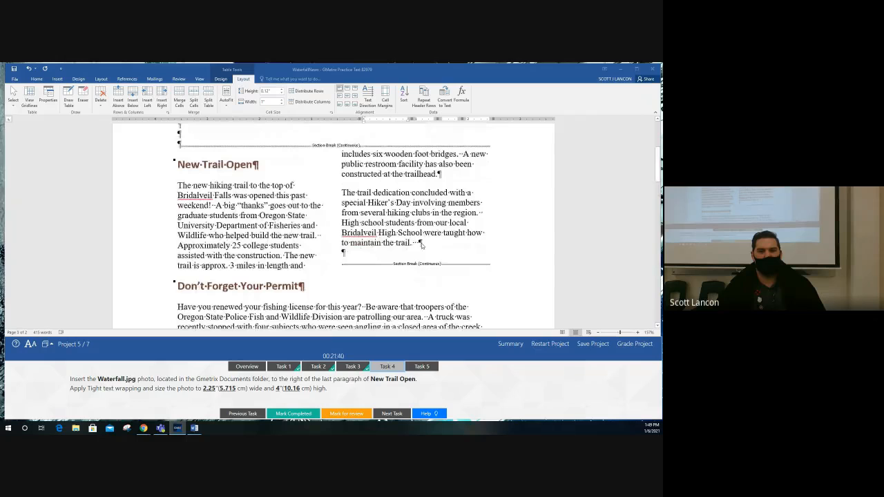
{"action": "left_click", "coordinate": [427, 243]}
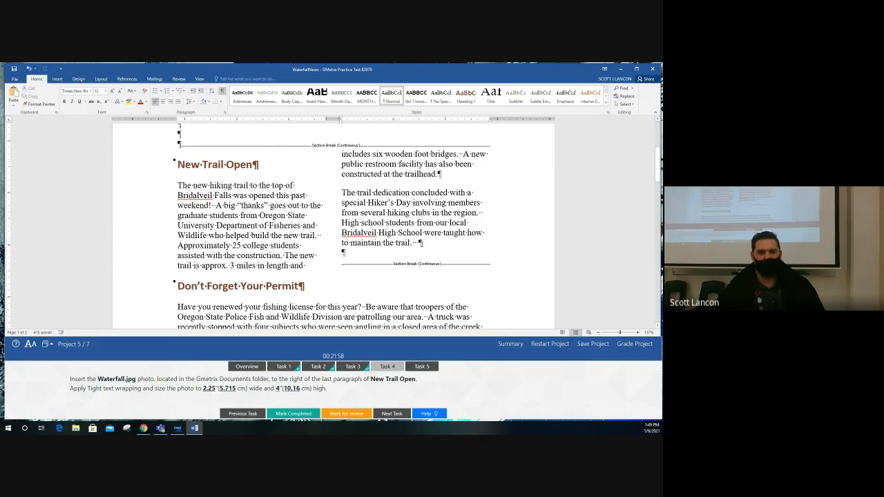
{"action": "left_click", "coordinate": [58, 79]}
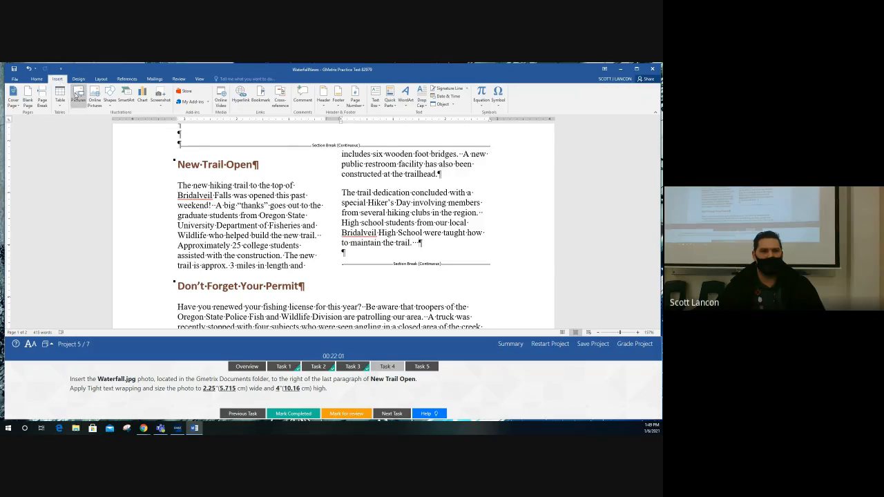
{"action": "left_click", "coordinate": [77, 98]}
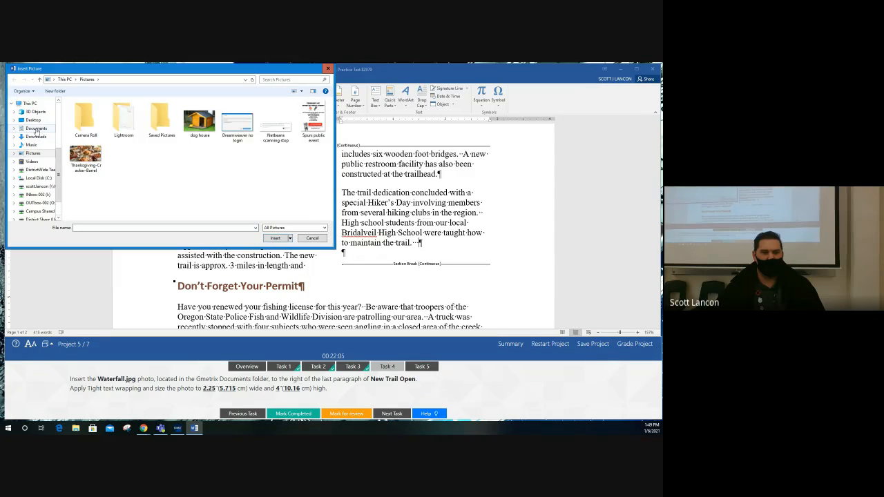
{"action": "left_click", "coordinate": [37, 130]}
{"action": "double_click", "coordinate": [107, 134]}
{"action": "left_click", "coordinate": [87, 119]}
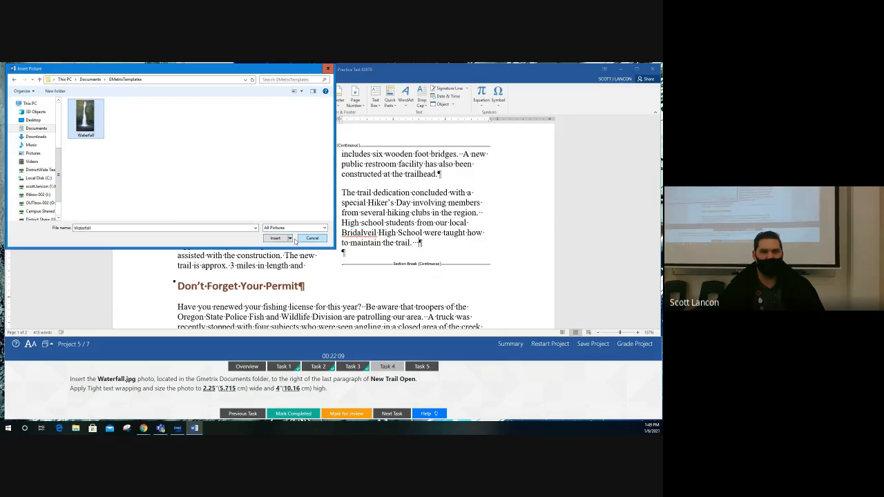
{"action": "left_click", "coordinate": [274, 238]}
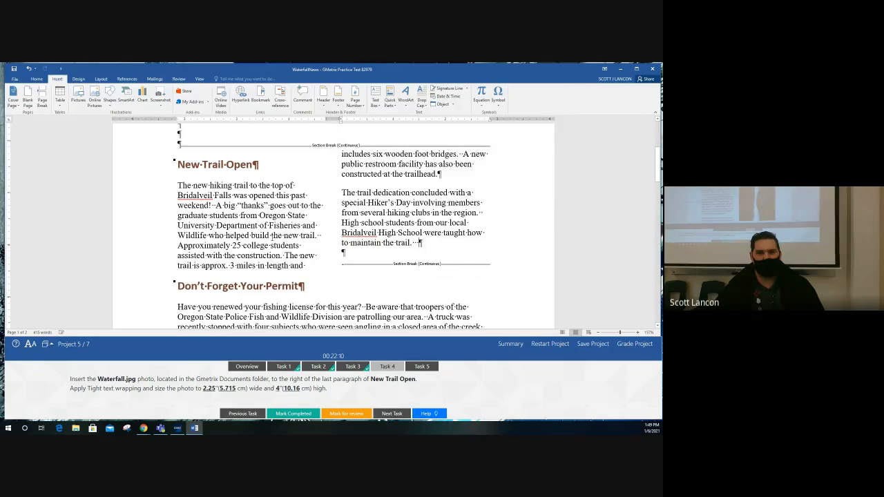
- Apply Tight text wrapping to the inserted waterfall photo
{"action": "scroll", "coordinate": [274, 238], "scroll_direction": "down", "scroll_amount": 5}
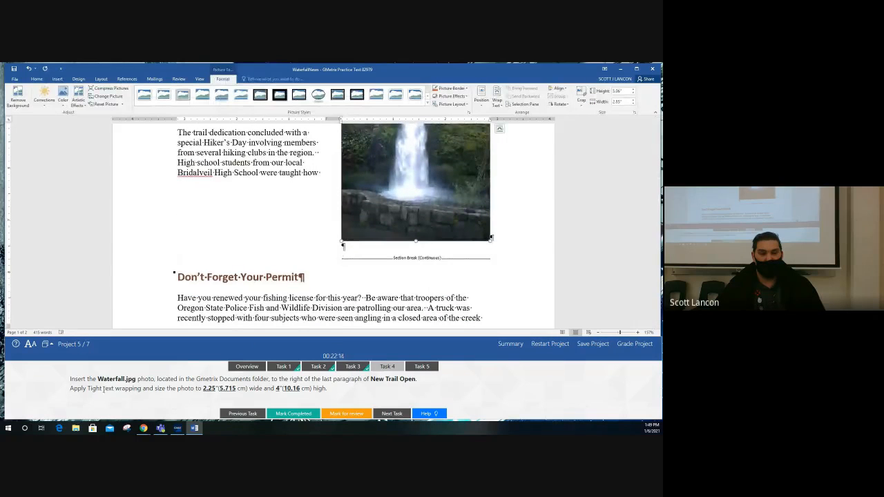
{"action": "scroll", "coordinate": [515, 258], "scroll_direction": "up", "scroll_amount": 6}
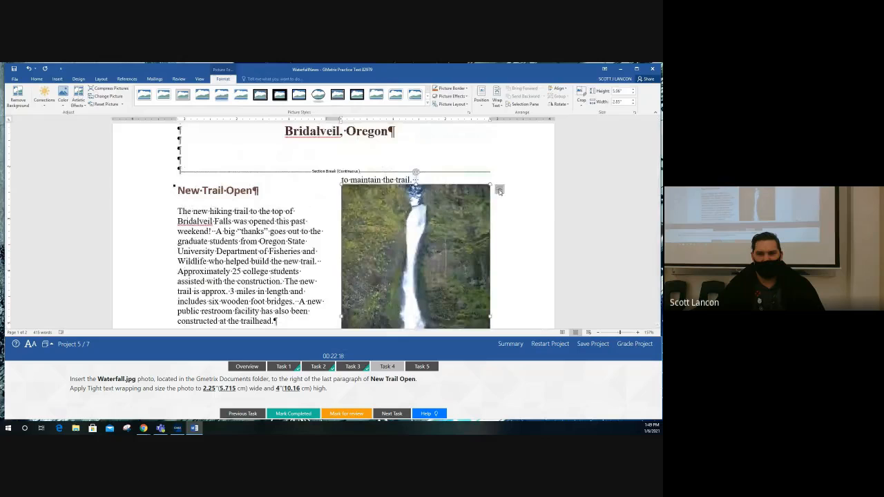
{"action": "left_click", "coordinate": [499, 191]}
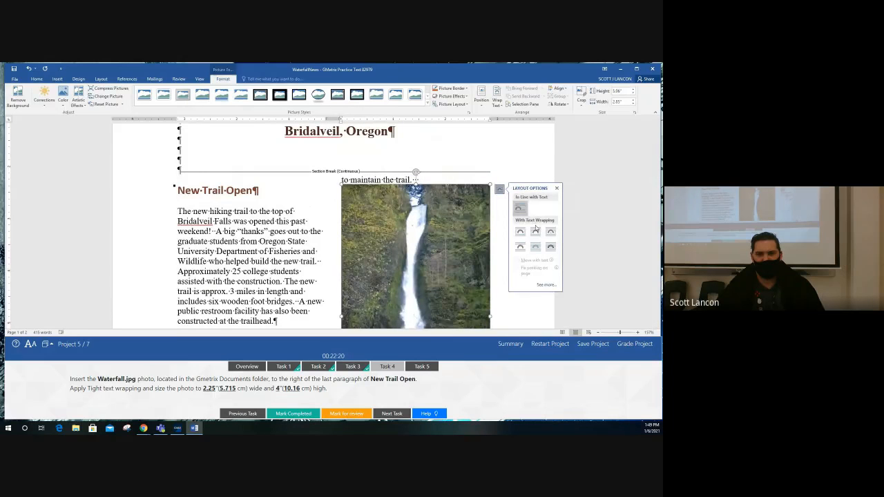
{"action": "left_click", "coordinate": [538, 235]}
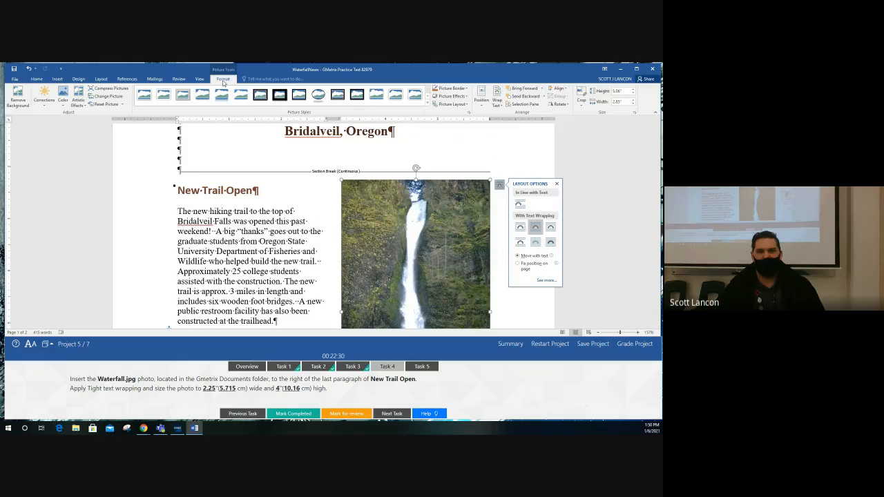
- Size the waterfall photo to 2.25" wide and 4" high, and place it to the right of the last New Trail Open paragraph
{"action": "left_click_drag", "start_coordinate": [632, 90], "coordinate": [613, 91]}
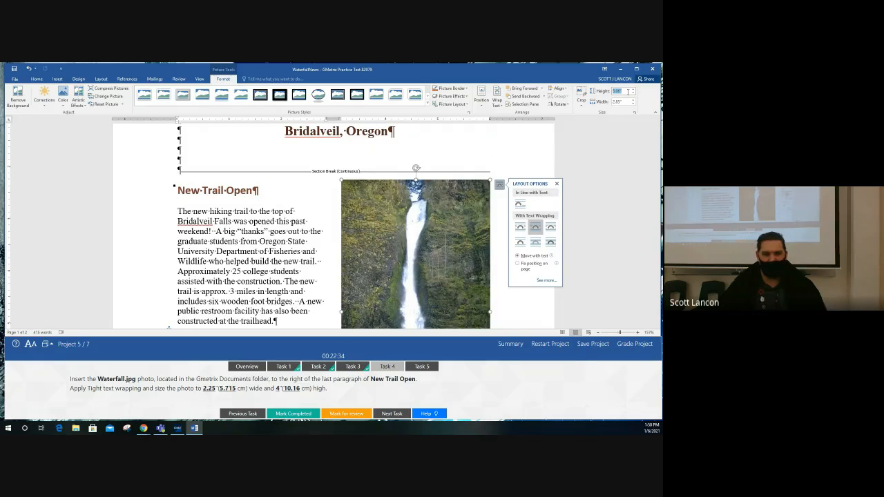
{"action": "type", "text": "2.25"}
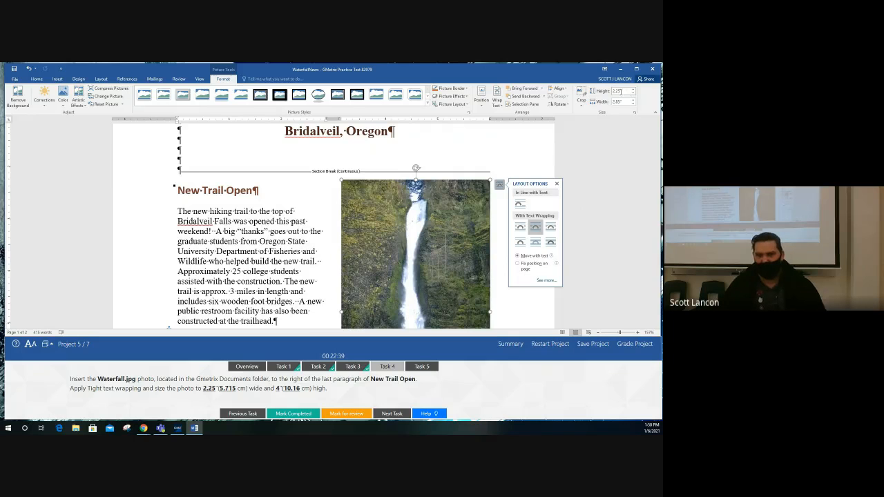
{"action": "left_click", "coordinate": [624, 101]}
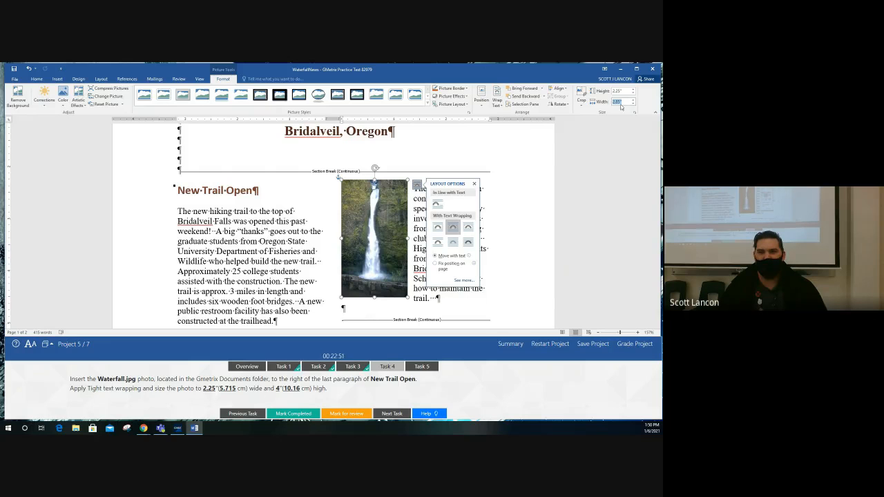
{"action": "type", "text": "2.25"}
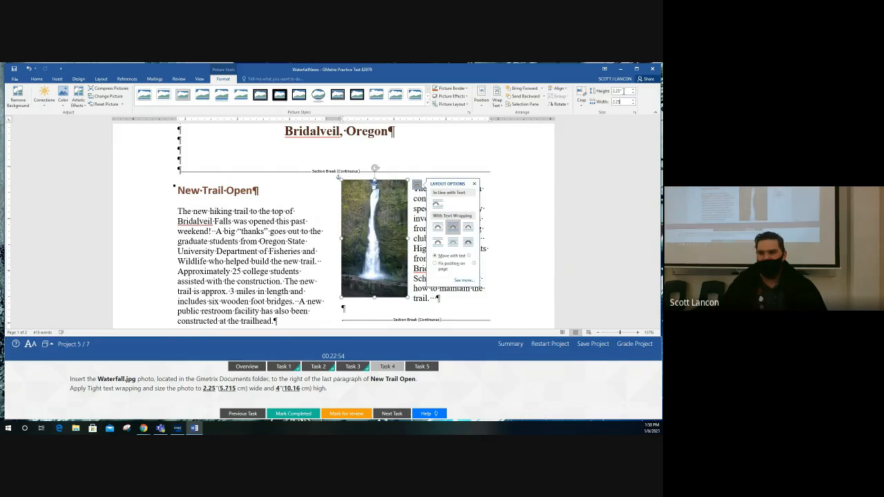
{"action": "left_click", "coordinate": [621, 91]}
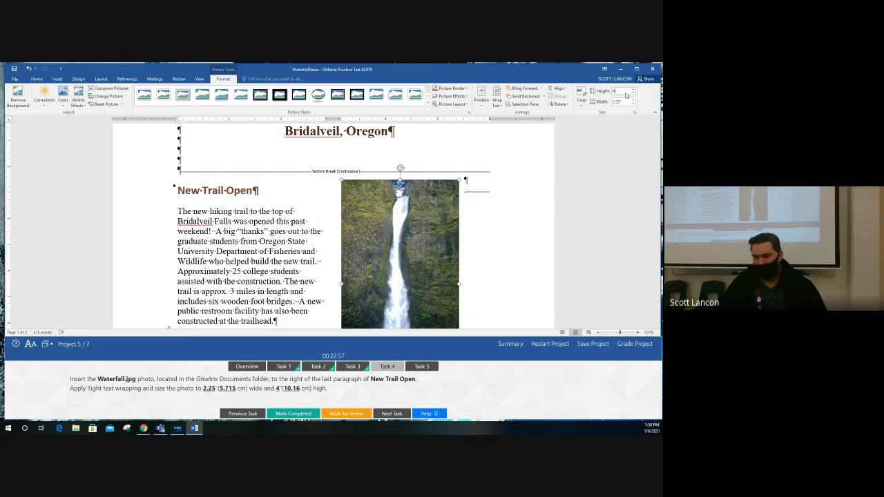
{"action": "key", "text": "Return"}
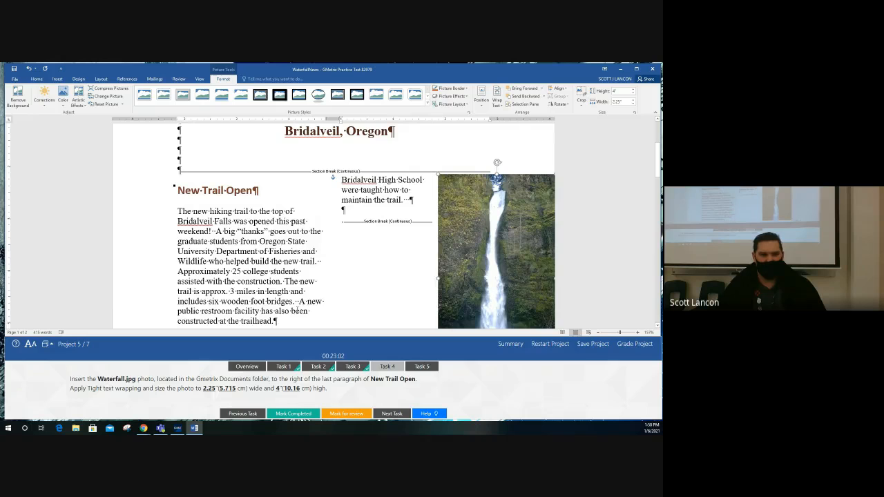
- Select Tight wrapping again for the resized waterfall photo and mark Task 4 completed
{"action": "scroll", "coordinate": [508, 246], "scroll_direction": "down", "scroll_amount": 1}
{"action": "scroll", "coordinate": [498, 252], "scroll_direction": "up", "scroll_amount": 1}
{"action": "scroll", "coordinate": [488, 256], "scroll_direction": "down", "scroll_amount": 1}
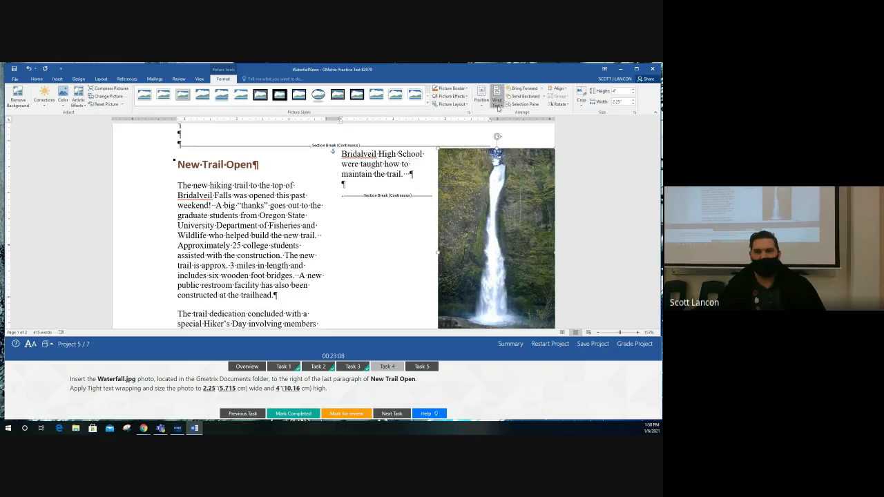
{"action": "left_click", "coordinate": [496, 99]}
{"action": "left_click", "coordinate": [507, 131]}
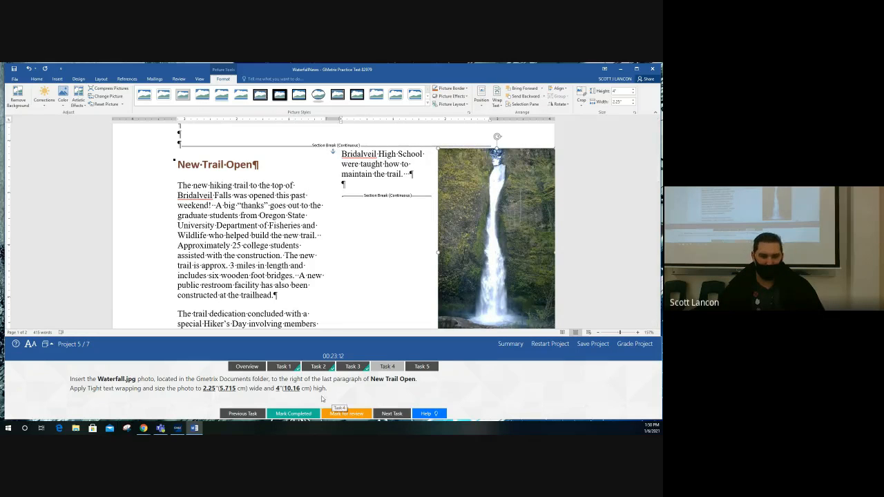
{"action": "left_click", "coordinate": [306, 418]}
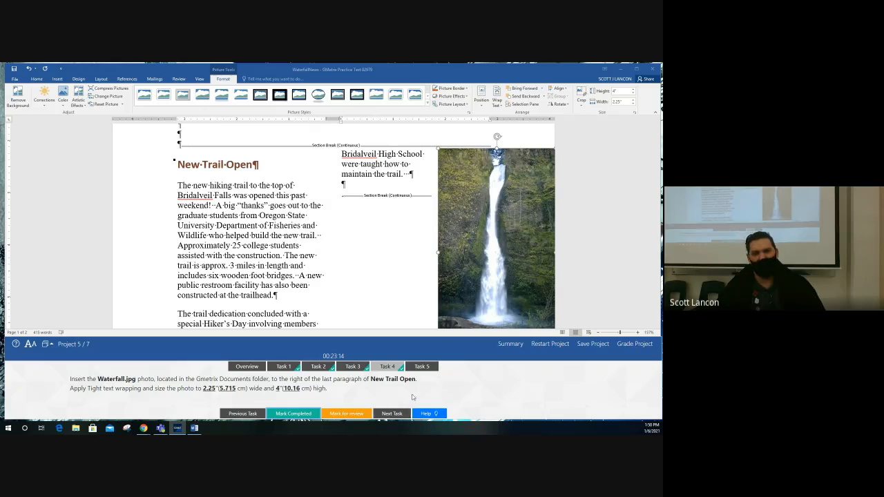
- For Task 5, start a SmartArt graphic from the Process category in the blank paragraph above "For more information" on the last page
{"action": "left_click", "coordinate": [422, 367]}
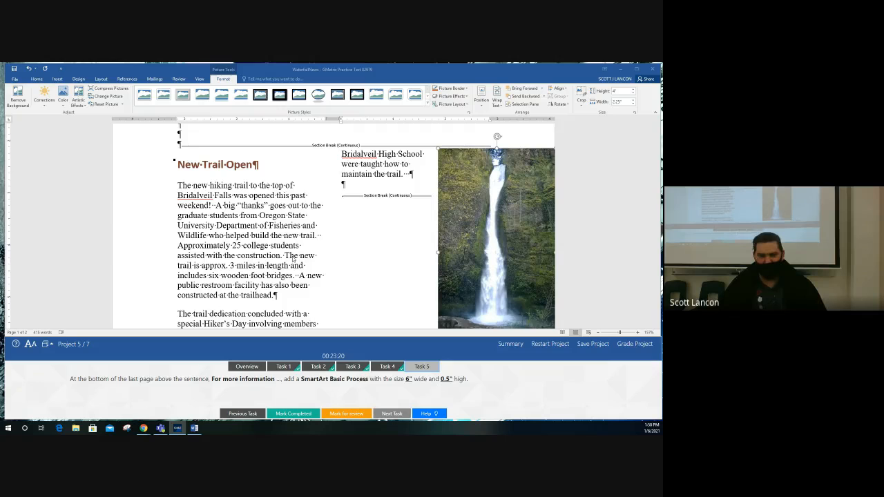
{"action": "left_click", "coordinate": [280, 255]}
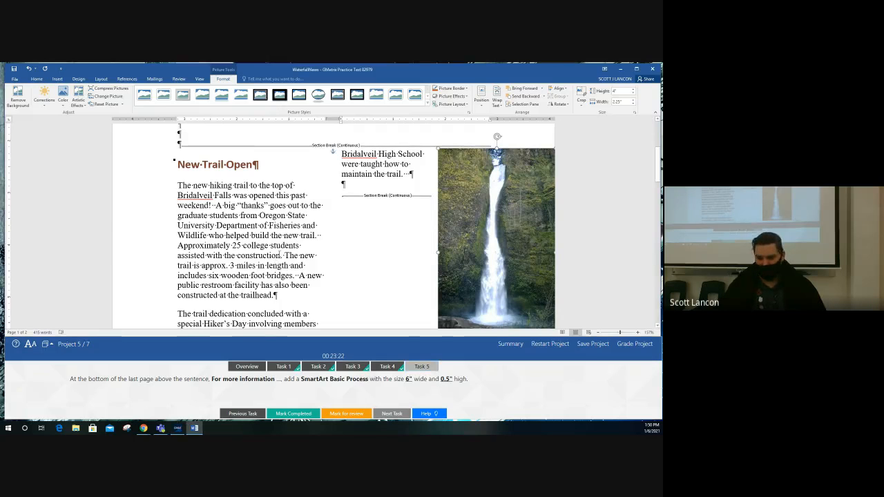
{"action": "key", "text": "ctrl+End"}
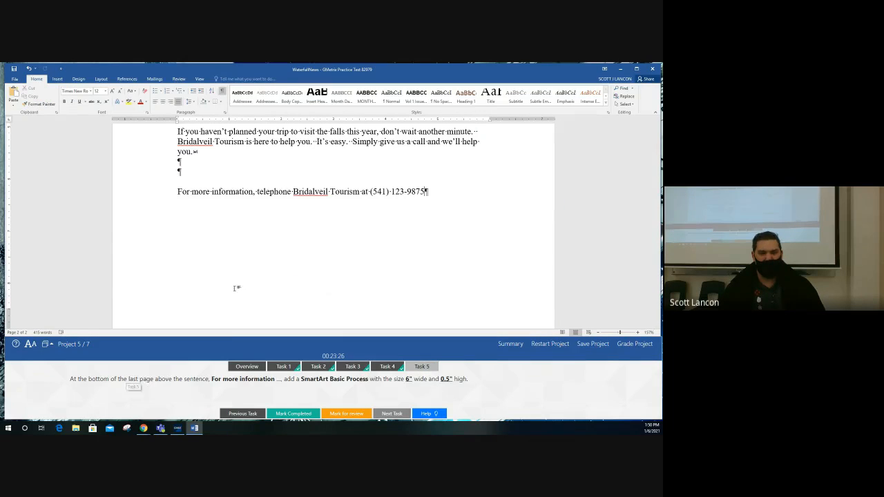
{"action": "scroll", "coordinate": [241, 230], "scroll_direction": "up", "scroll_amount": 1}
{"action": "left_click", "coordinate": [187, 197]}
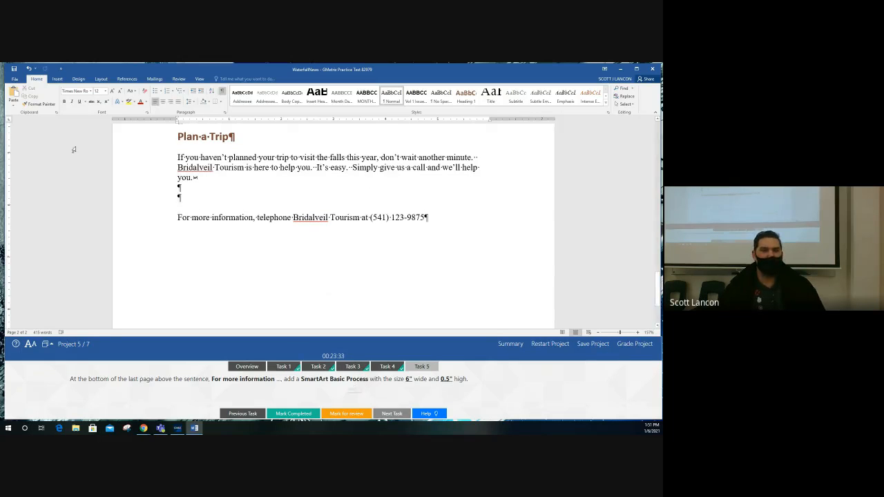
{"action": "left_click", "coordinate": [58, 79]}
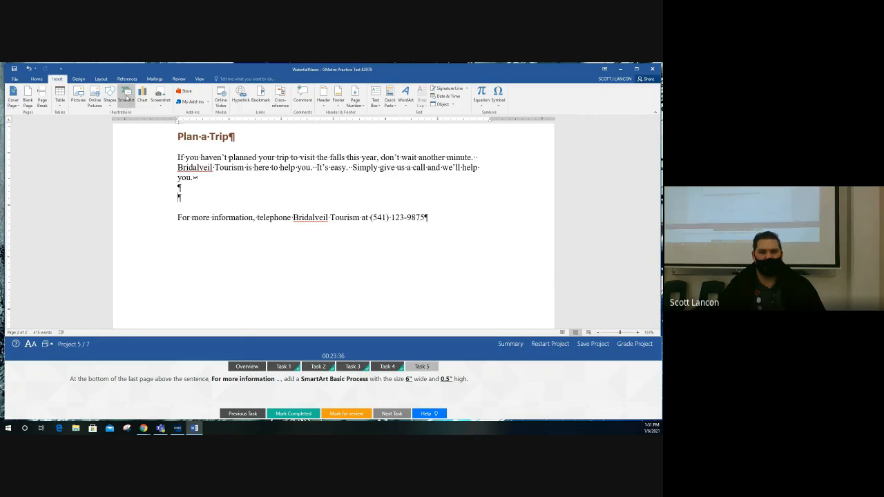
{"action": "left_click", "coordinate": [127, 98]}
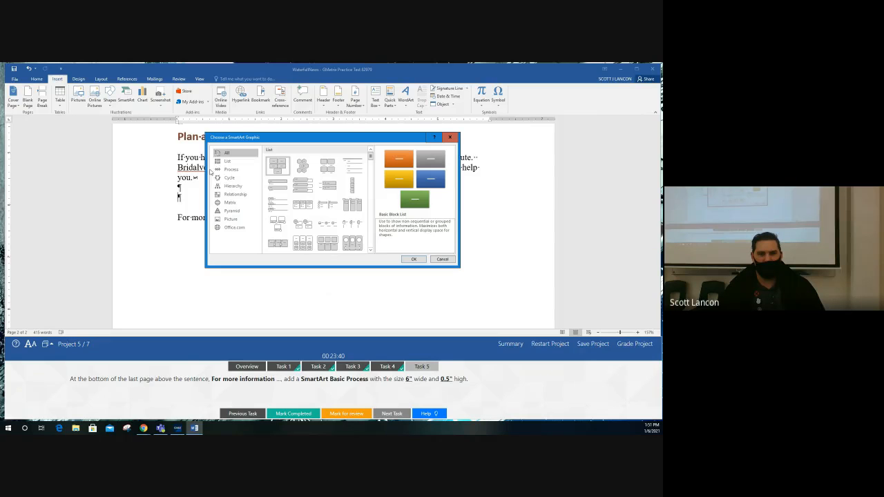
{"action": "left_click", "coordinate": [224, 170]}
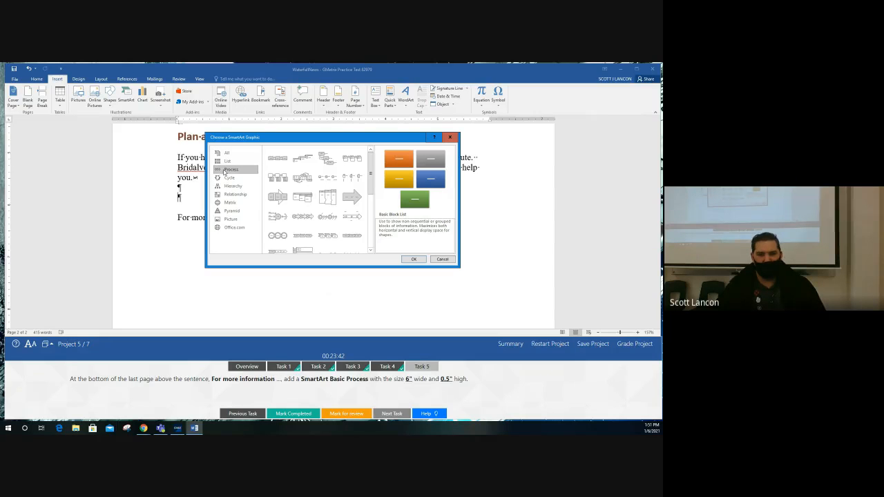